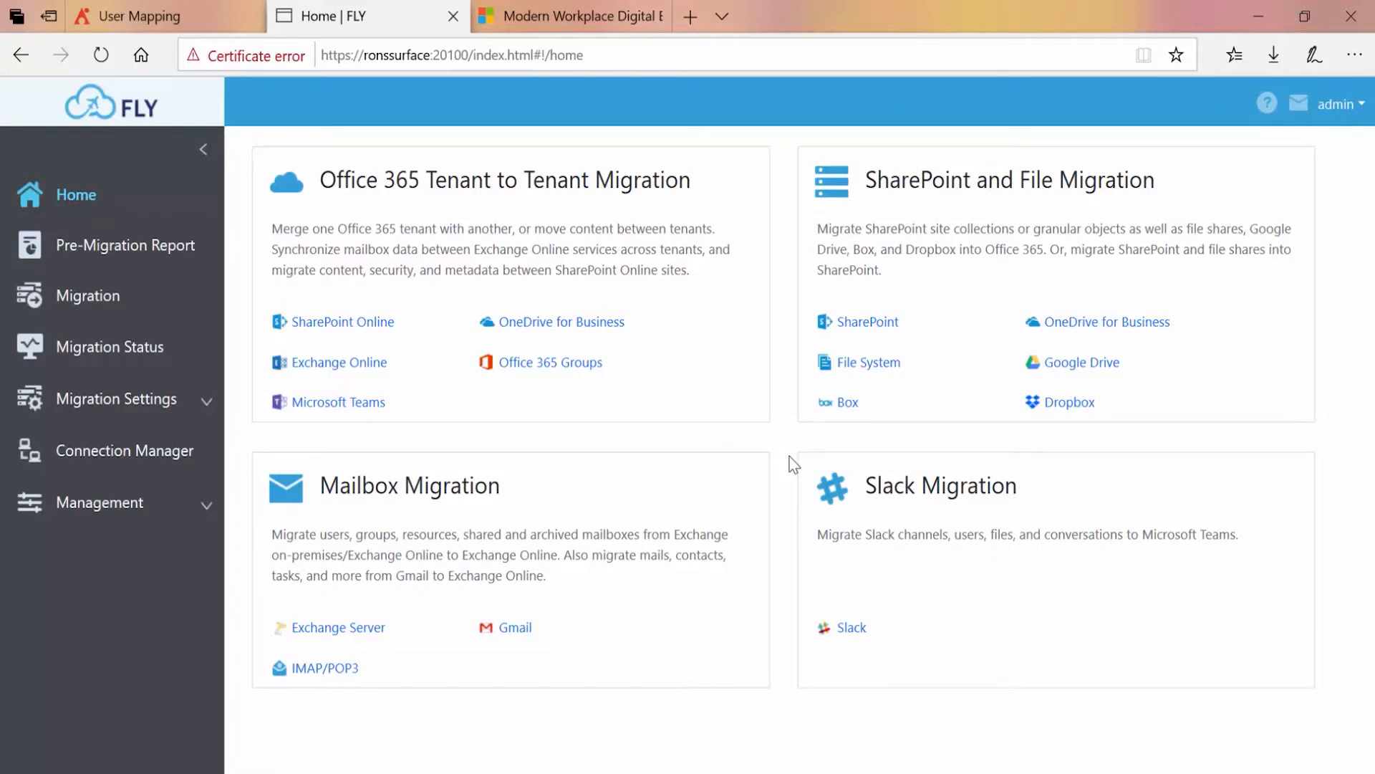
Start creating a new Exchange migration policy in the migration policy settings
left_click(152, 405)
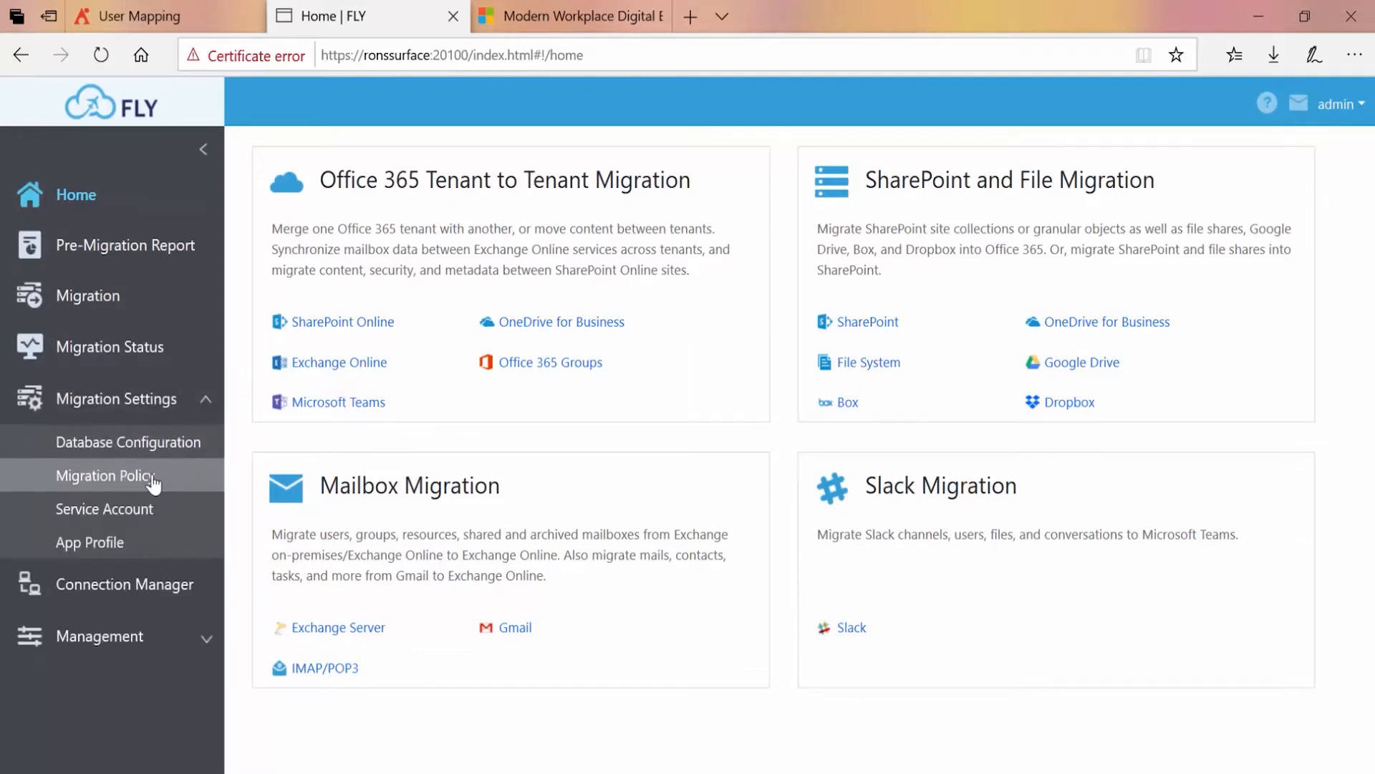
left_click(153, 477)
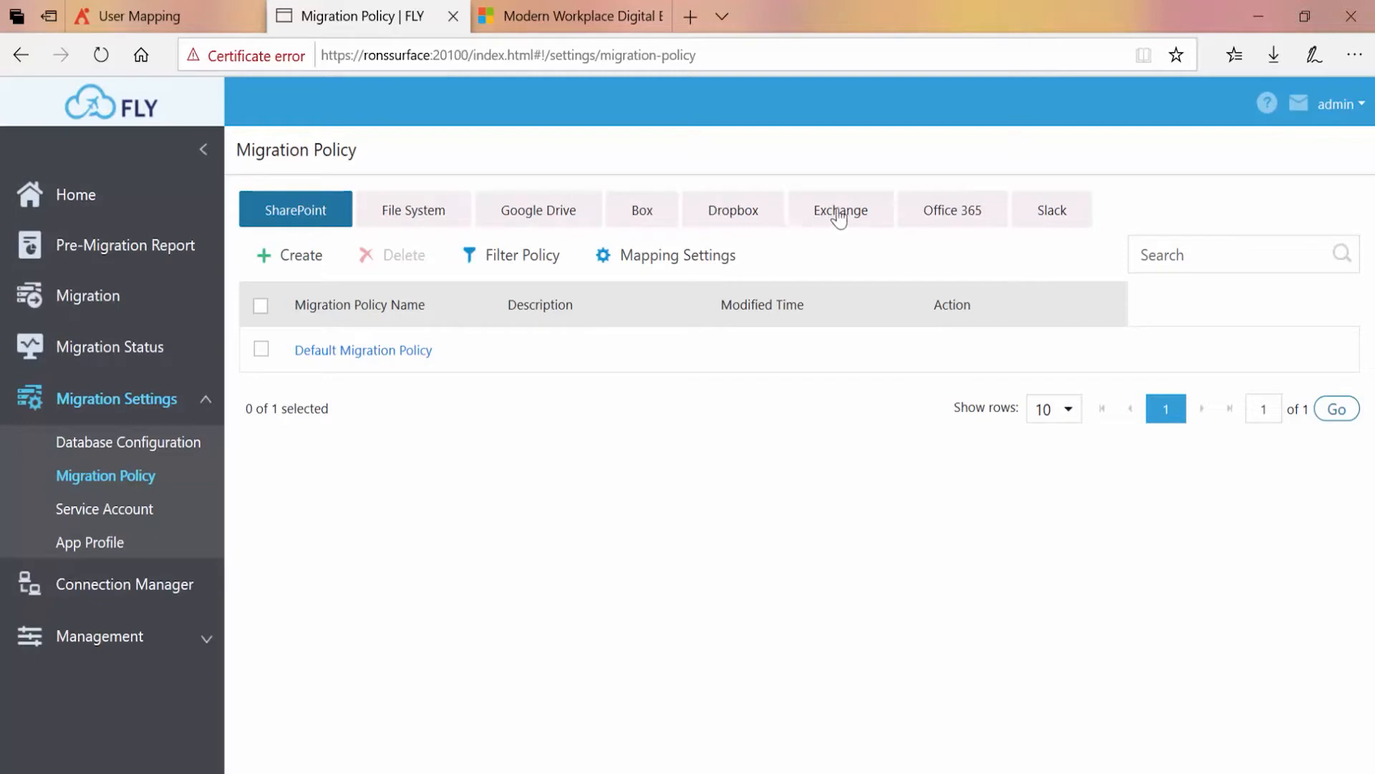
left_click(878, 215)
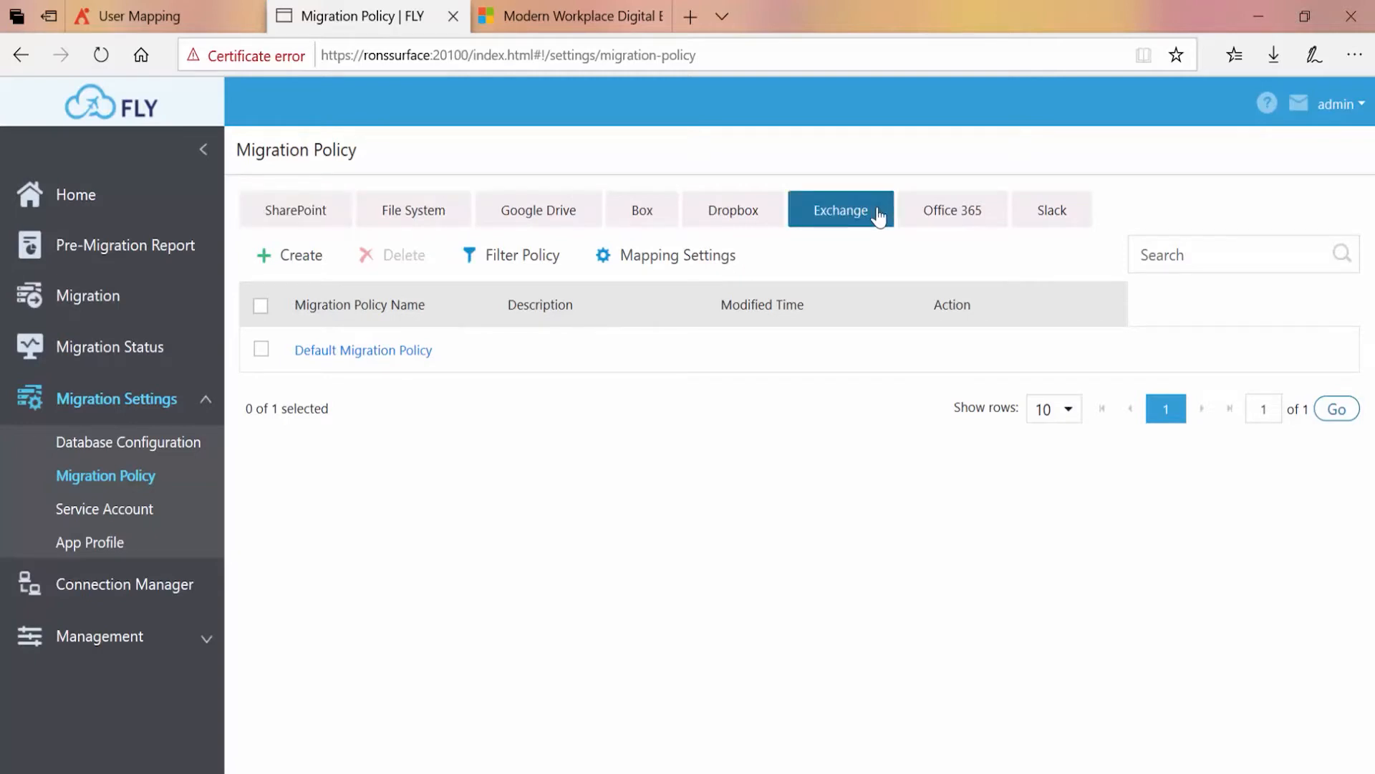
left_click(304, 268)
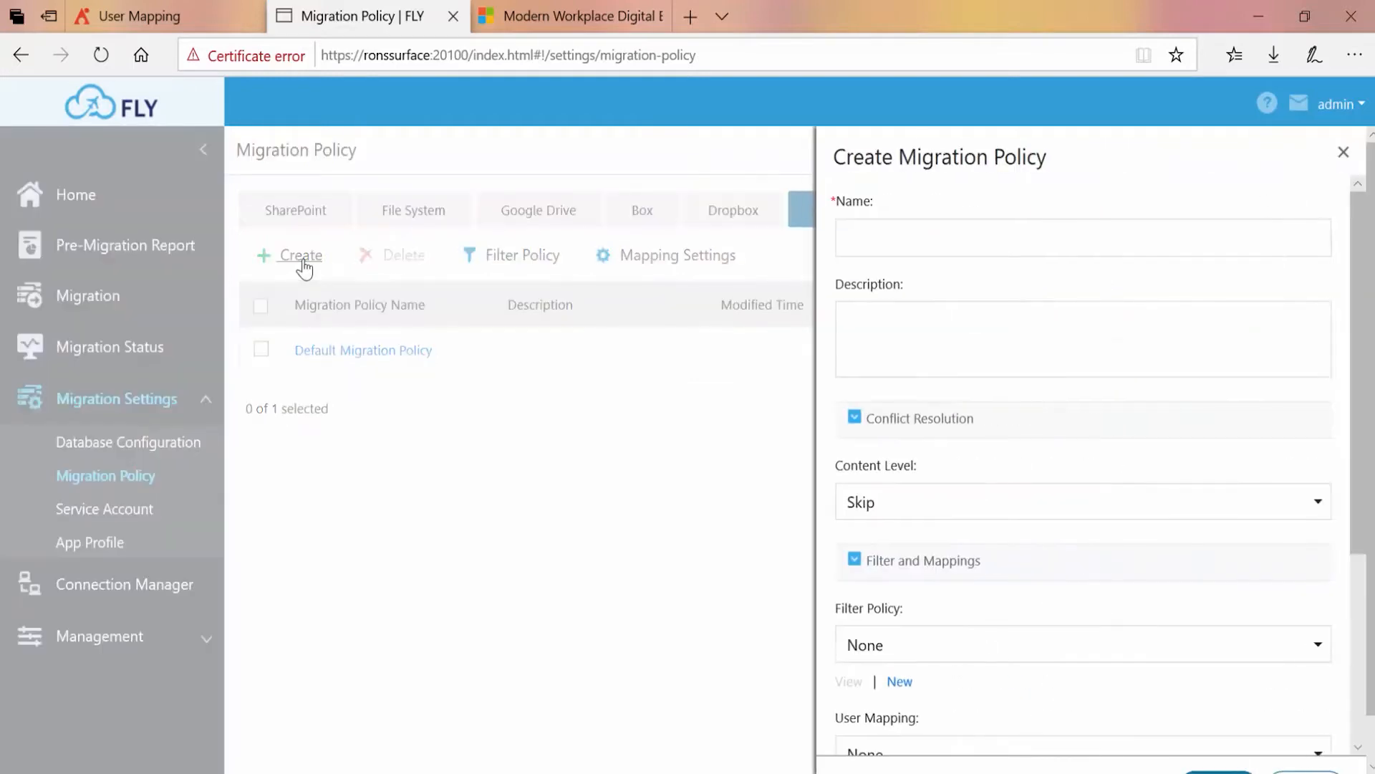
Name the policy "CLient ABC Migration" and describe it as "For ABC's Gmail to Exchange Online Migration."
left_click(1094, 234)
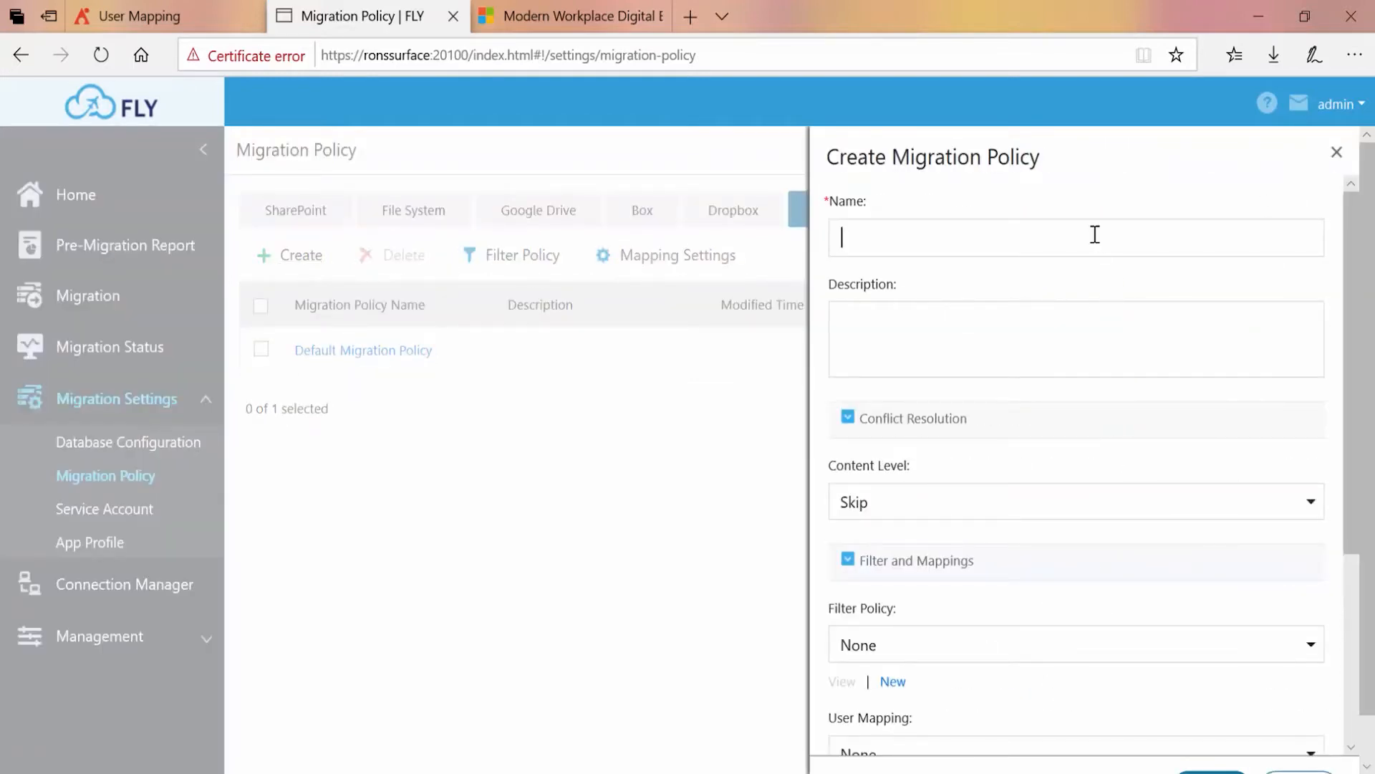
type("CLient ABC Migration")
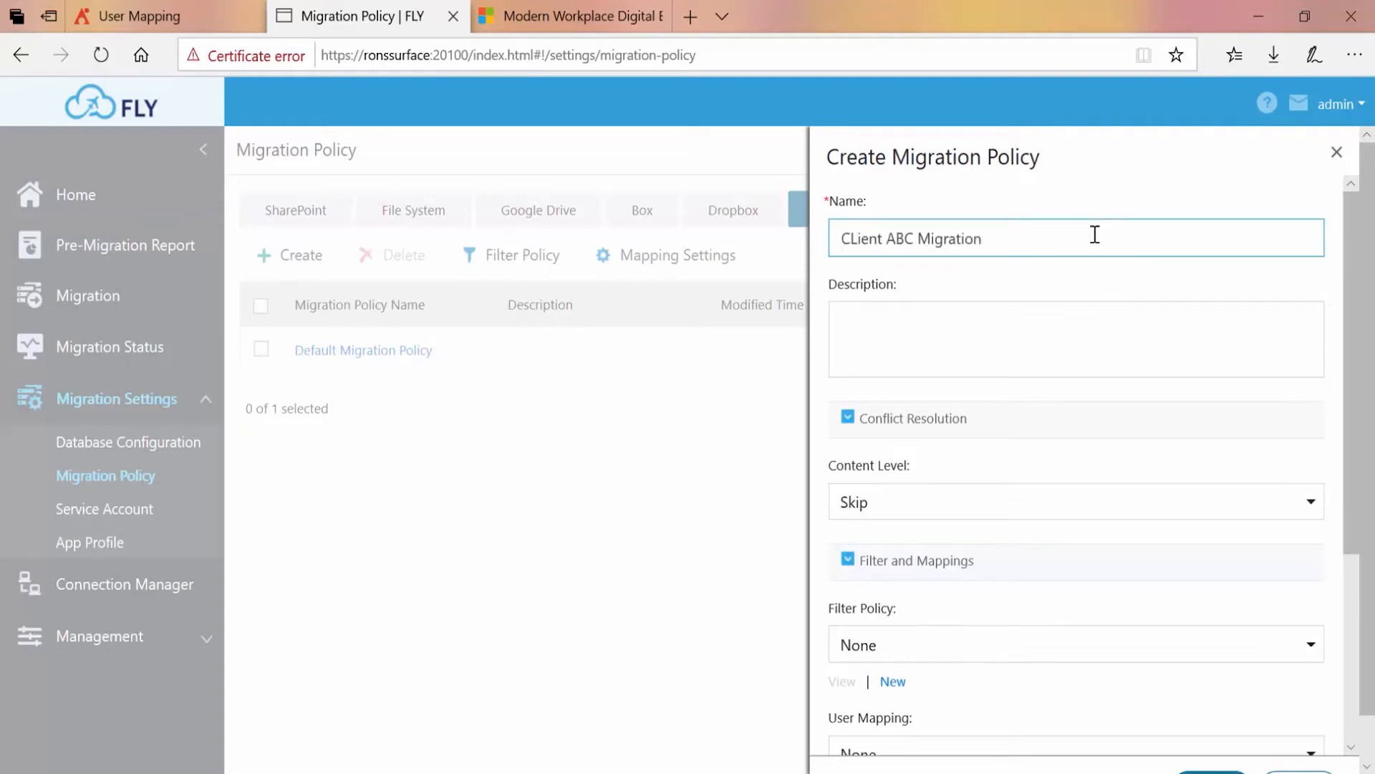
left_click(1065, 326)
type("For ABC's Gmail to Exchange Online Migration.")
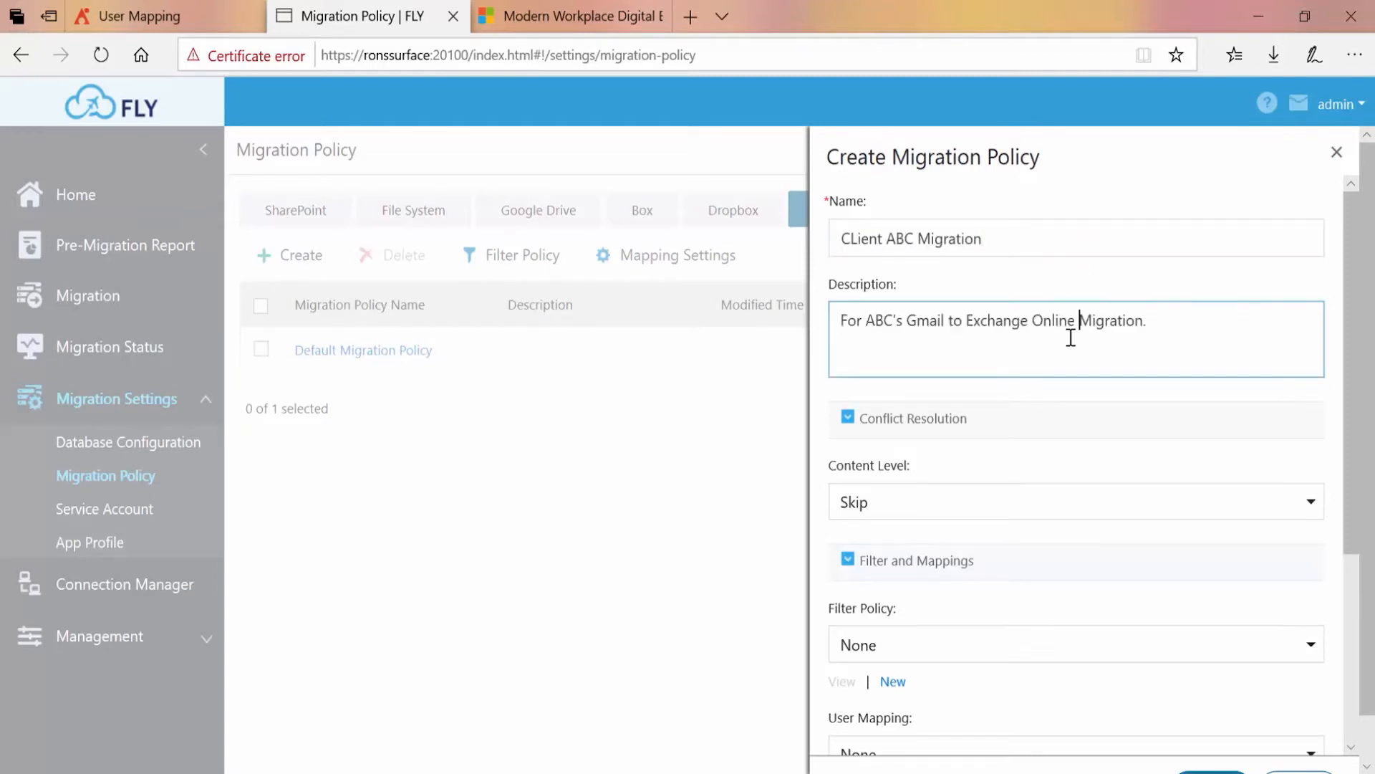
Examine the available choices for the content-level conflict resolution and the filter policy
scroll(1071, 337, "down", 3)
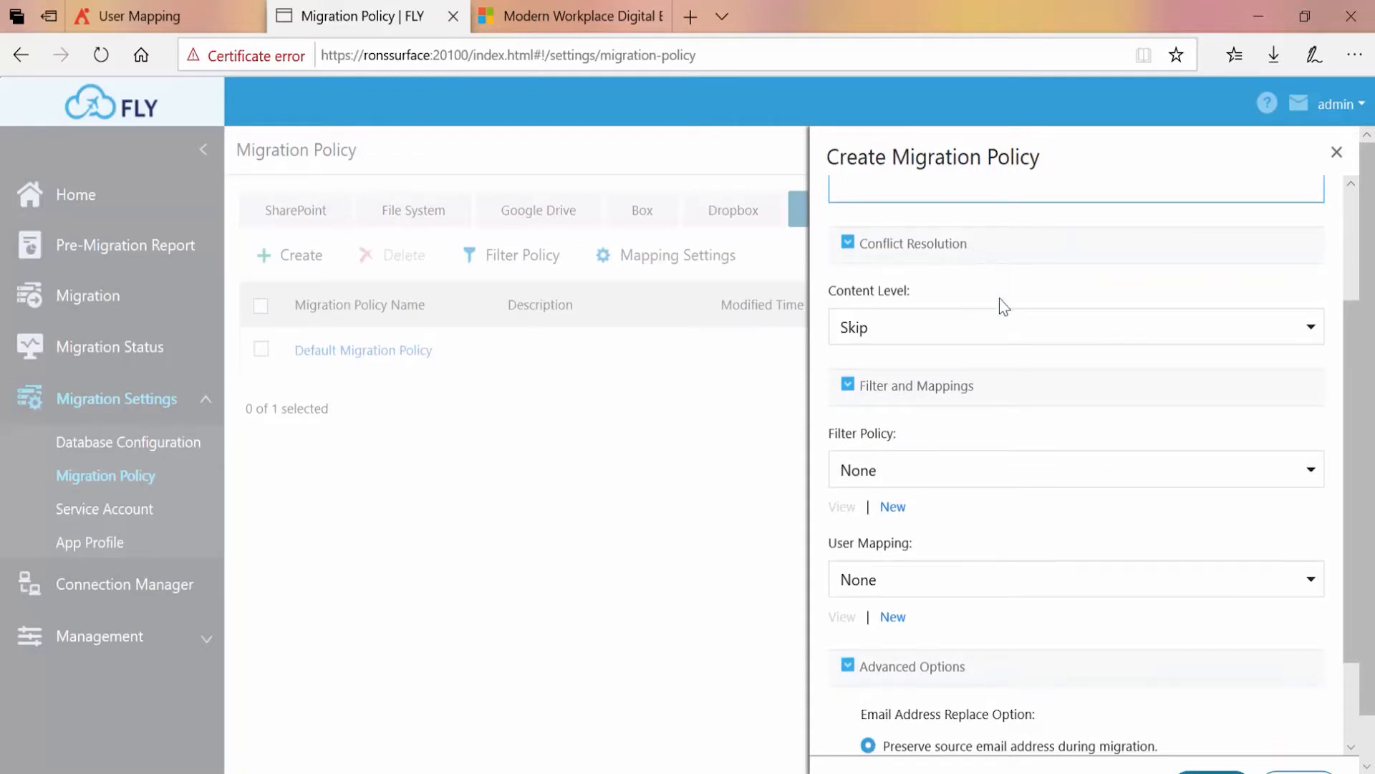
left_click(1003, 340)
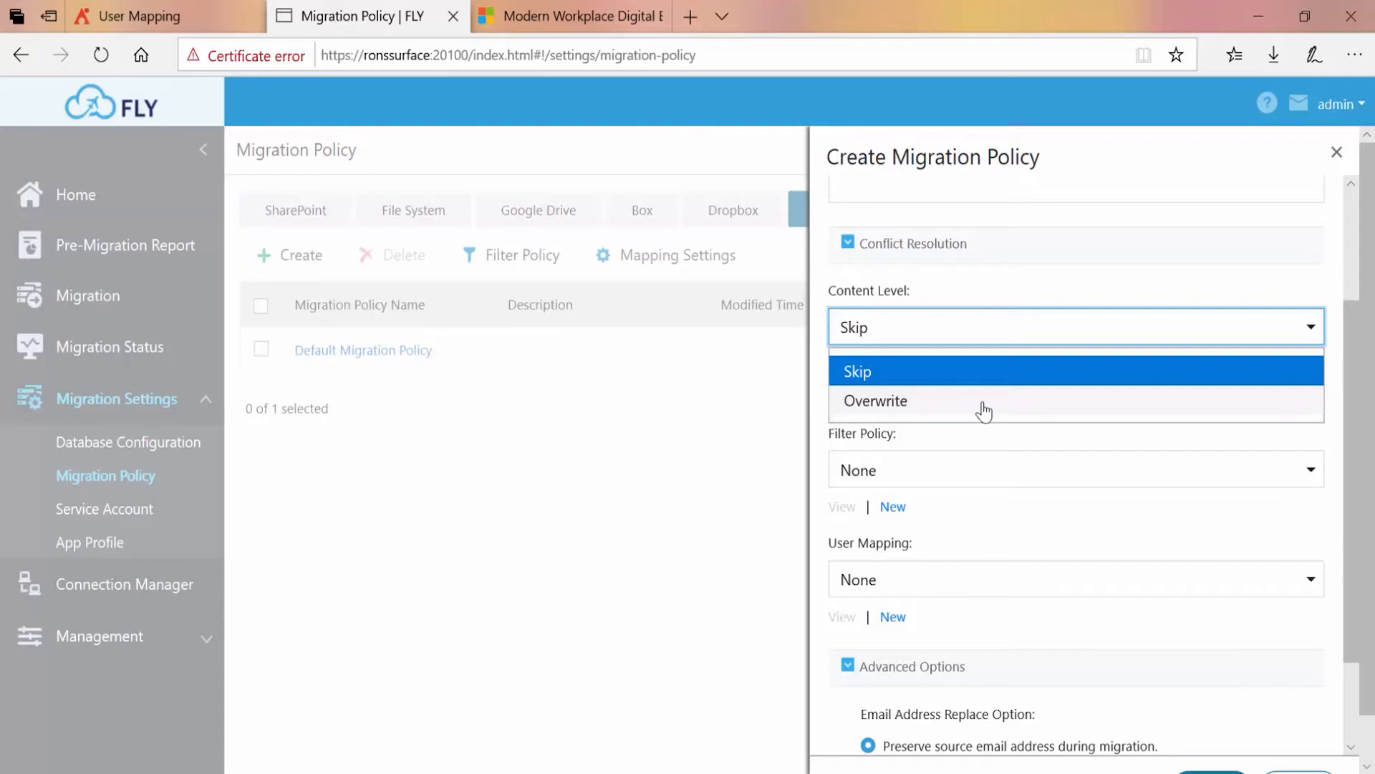
left_click(1023, 286)
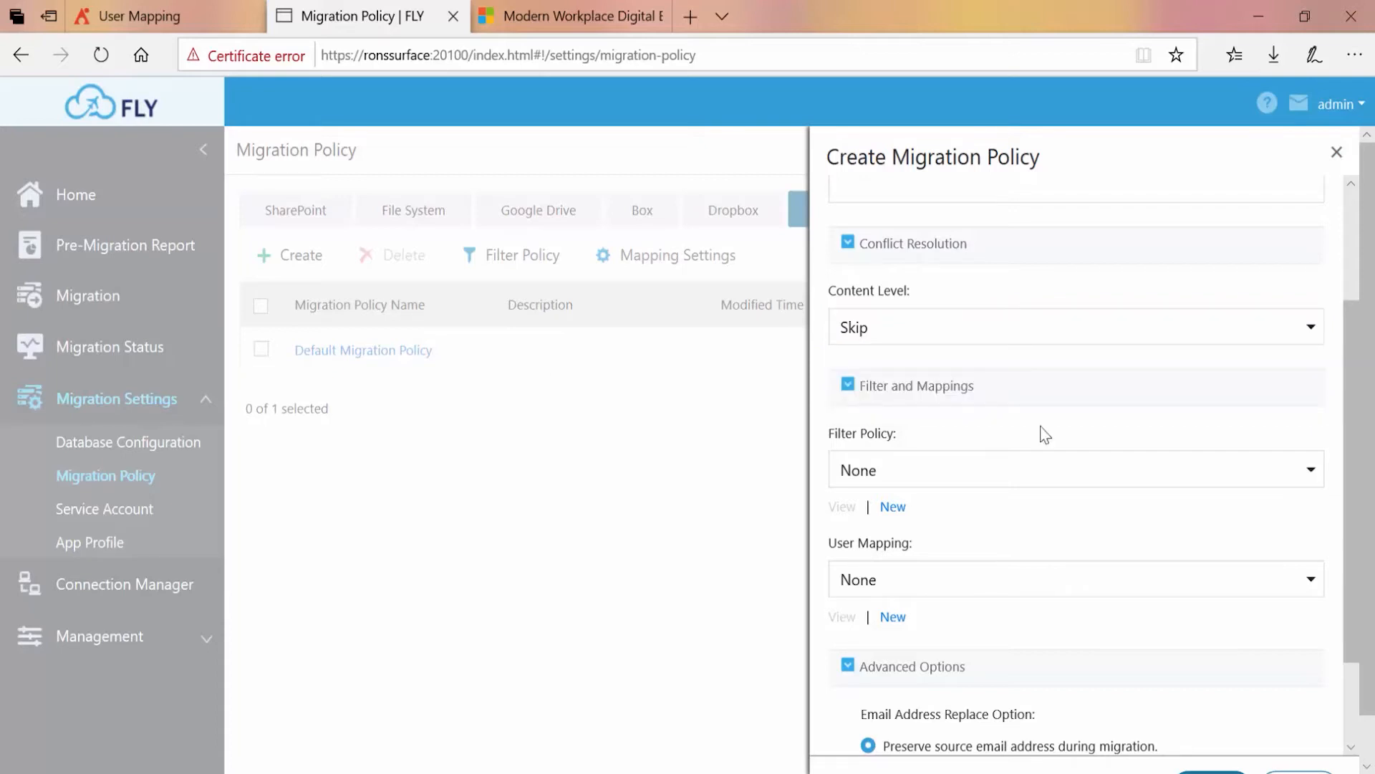
left_click(1028, 478)
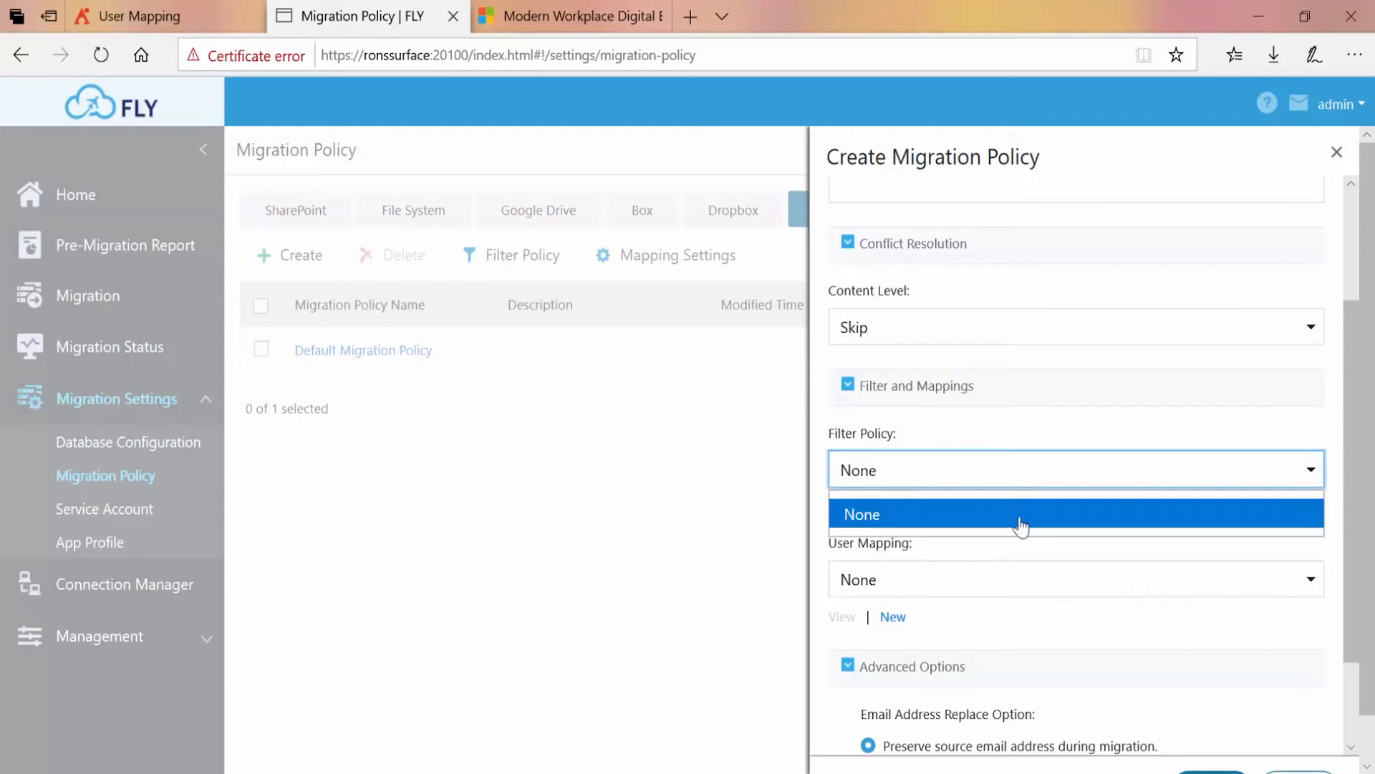
left_click(1022, 438)
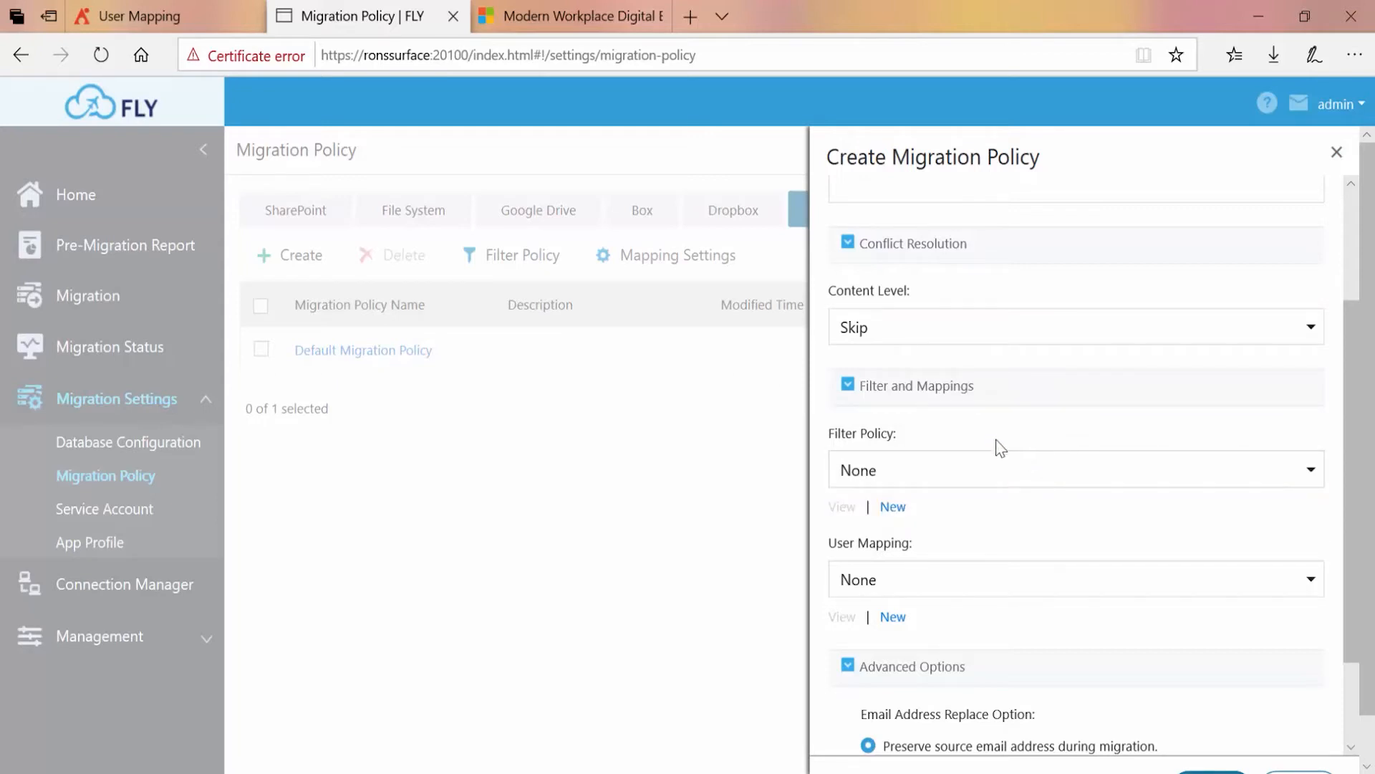
In a new filter policy, enable mail filtering with a Sent criterion using the After condition
left_click(892, 507)
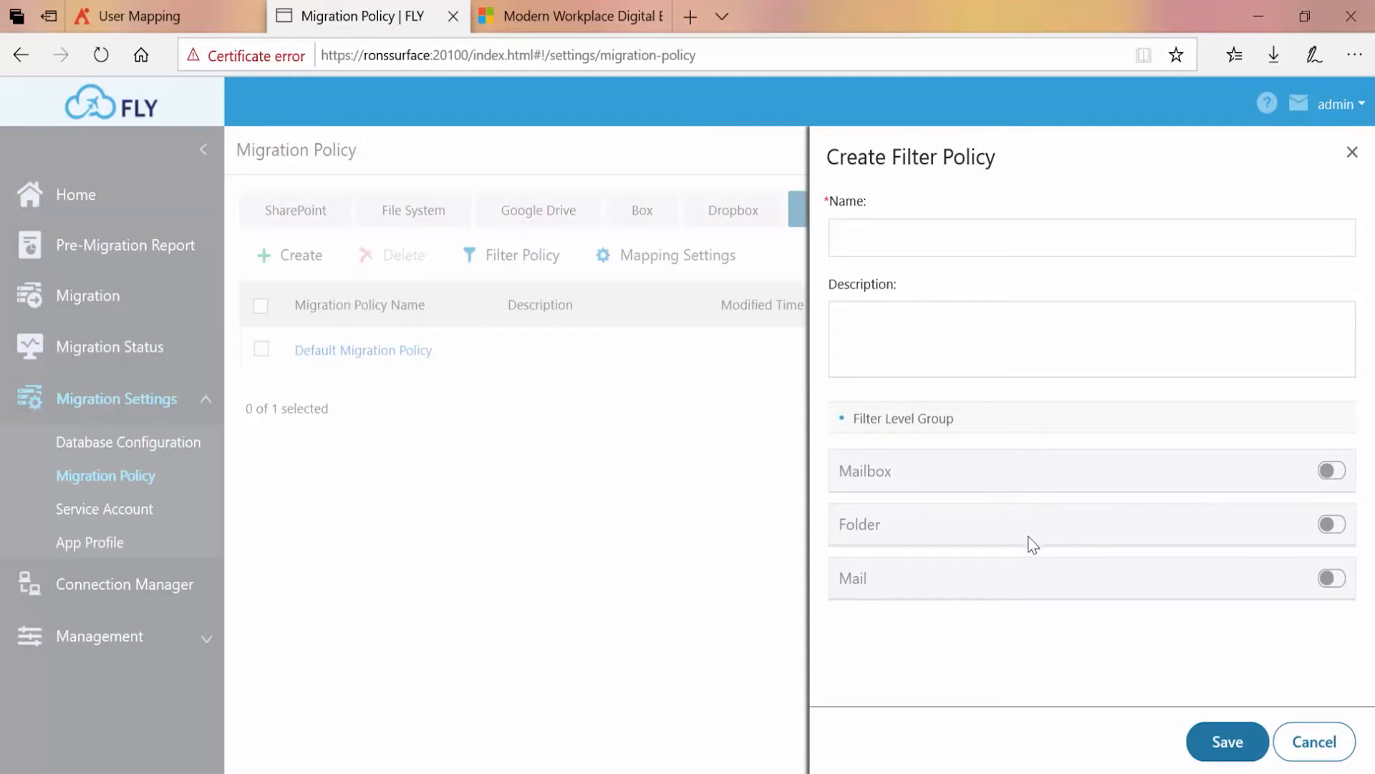
left_click(1334, 578)
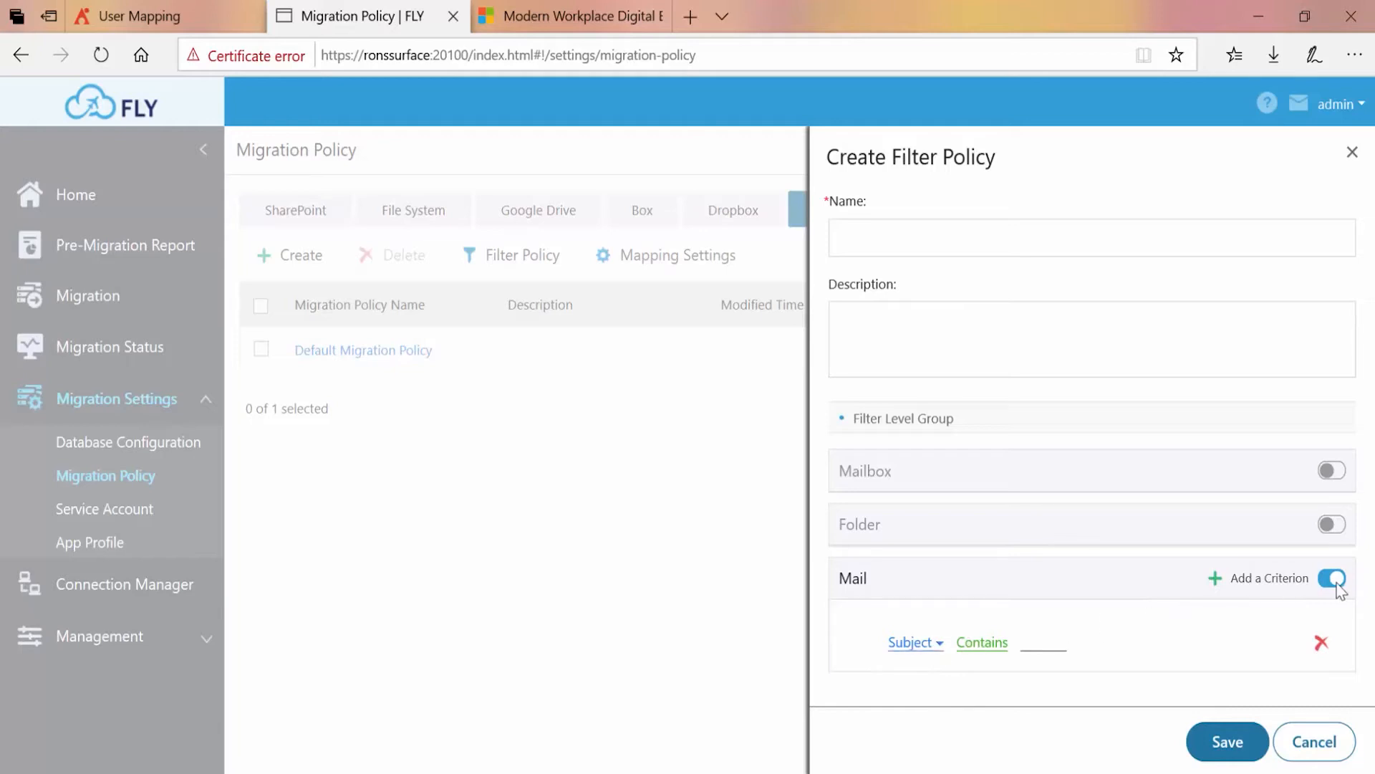
left_click(926, 648)
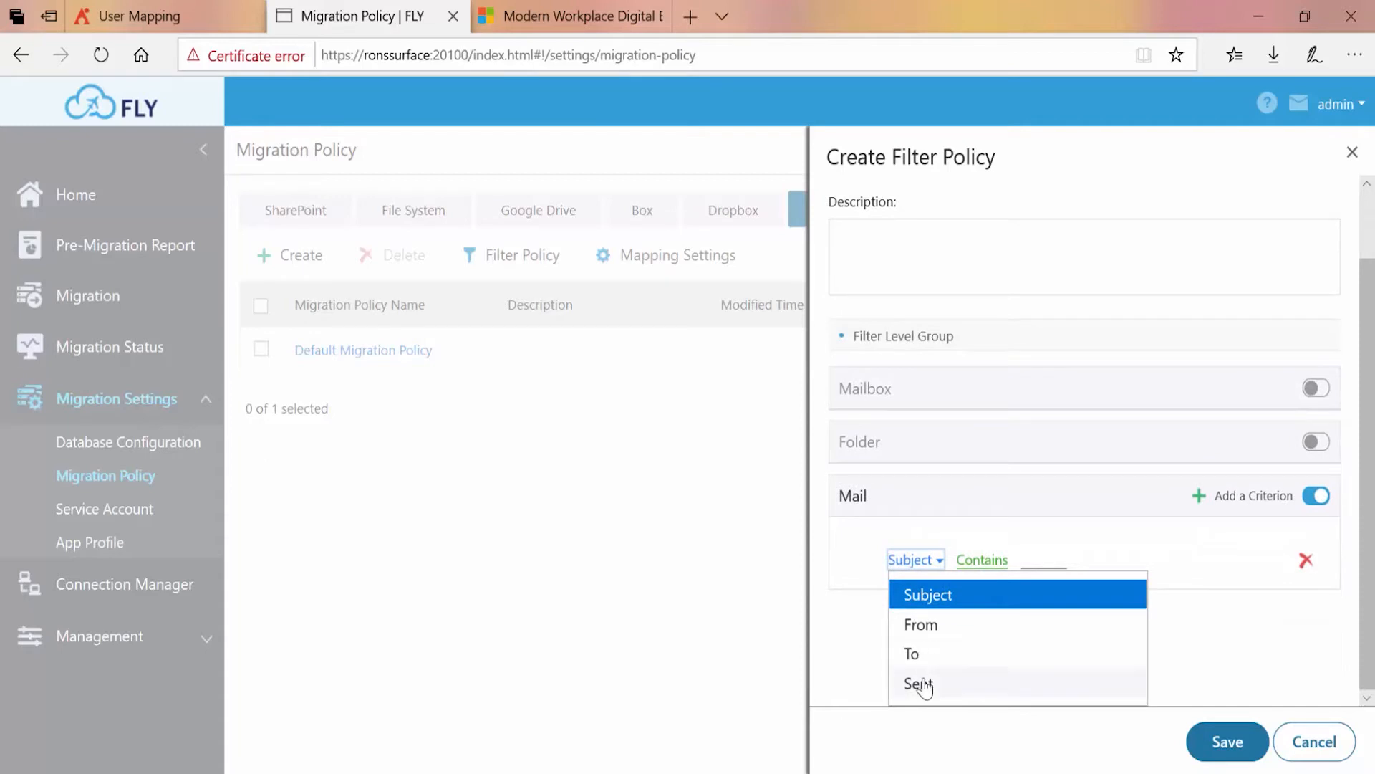
left_click(961, 685)
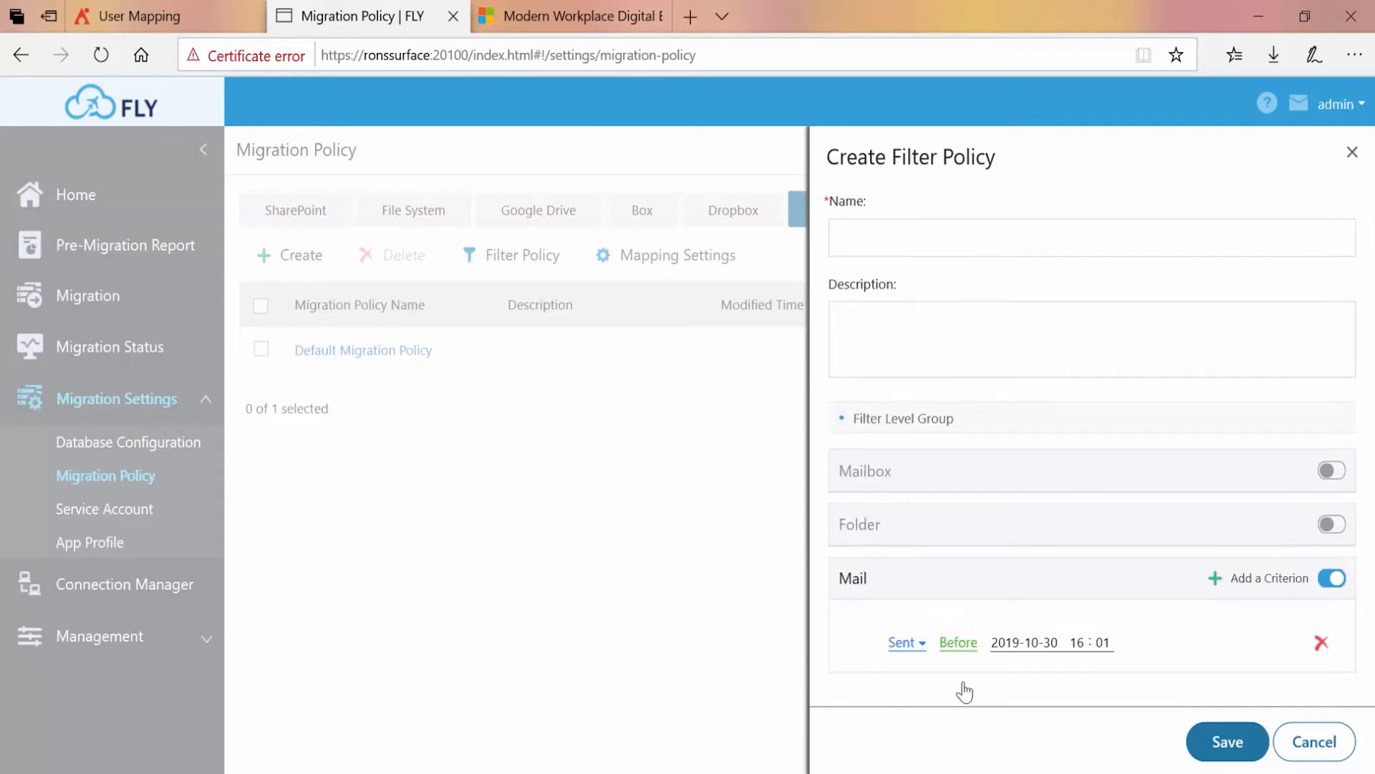
left_click(959, 643)
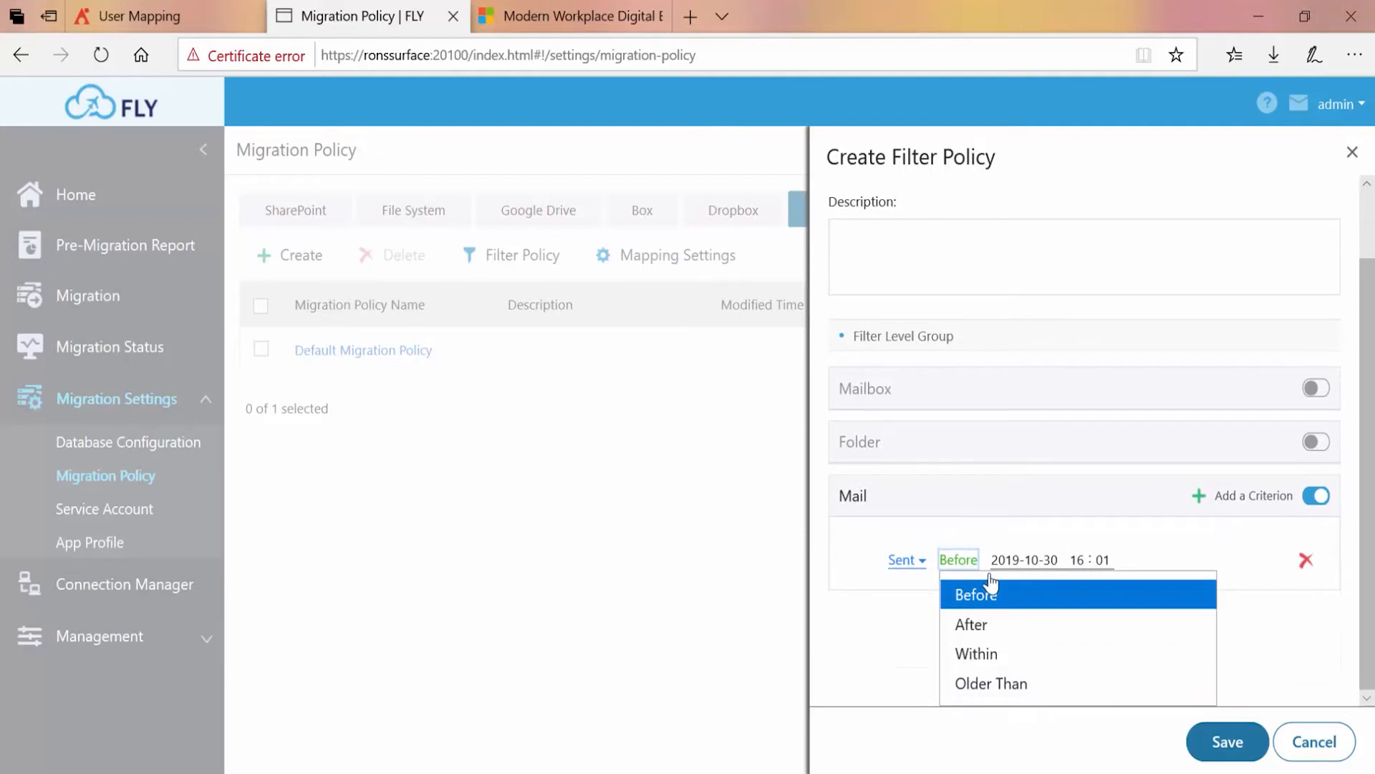
left_click(983, 626)
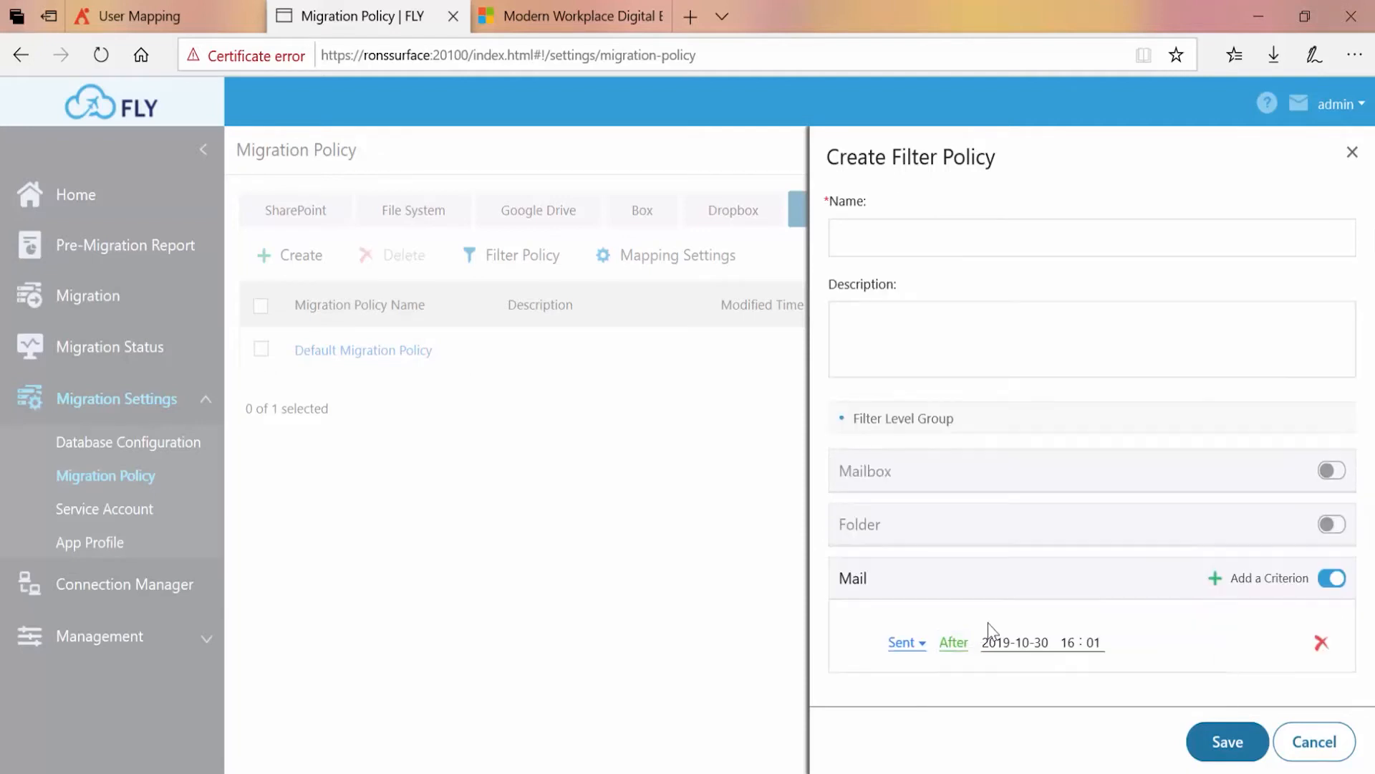
Set the Sent After criterion's date to 2015-01-01 and discard the filter policy
left_click(1018, 643)
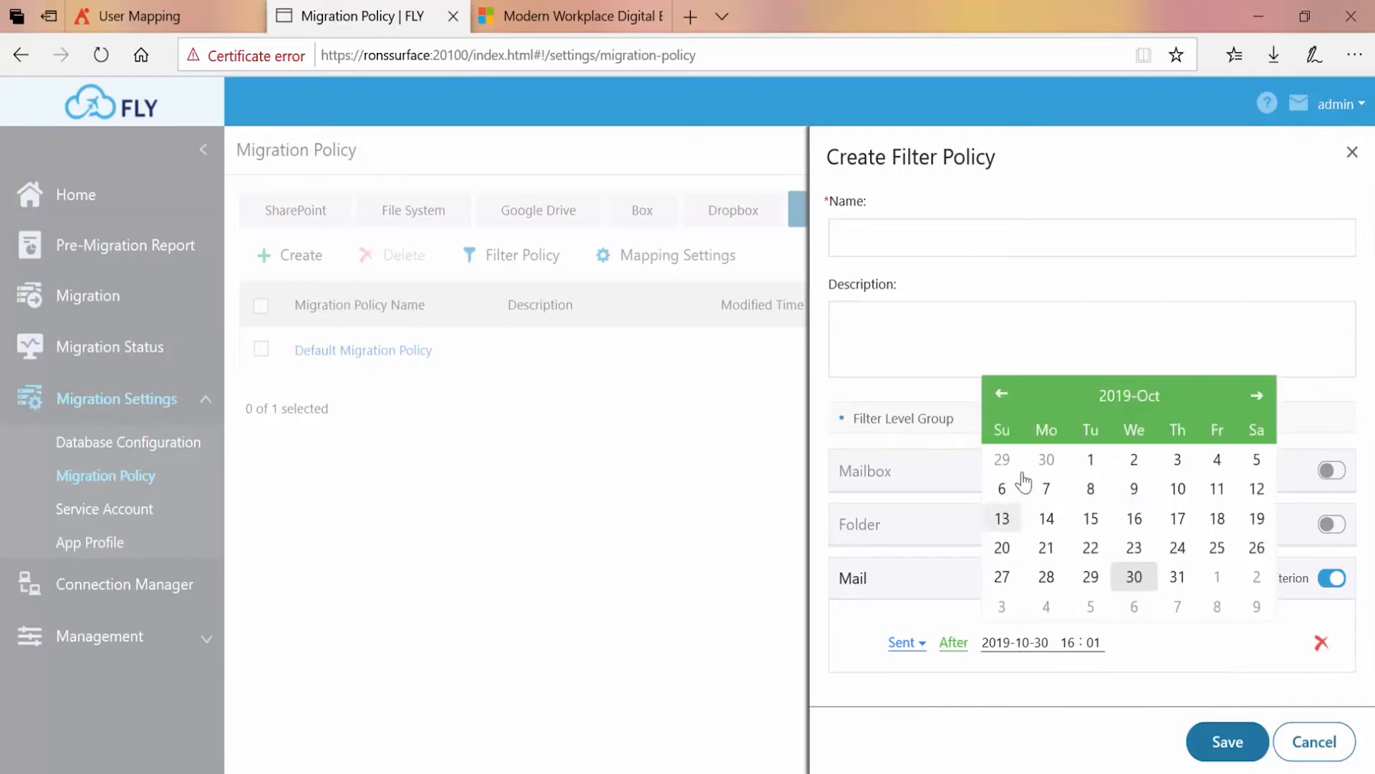
left_click(1128, 395)
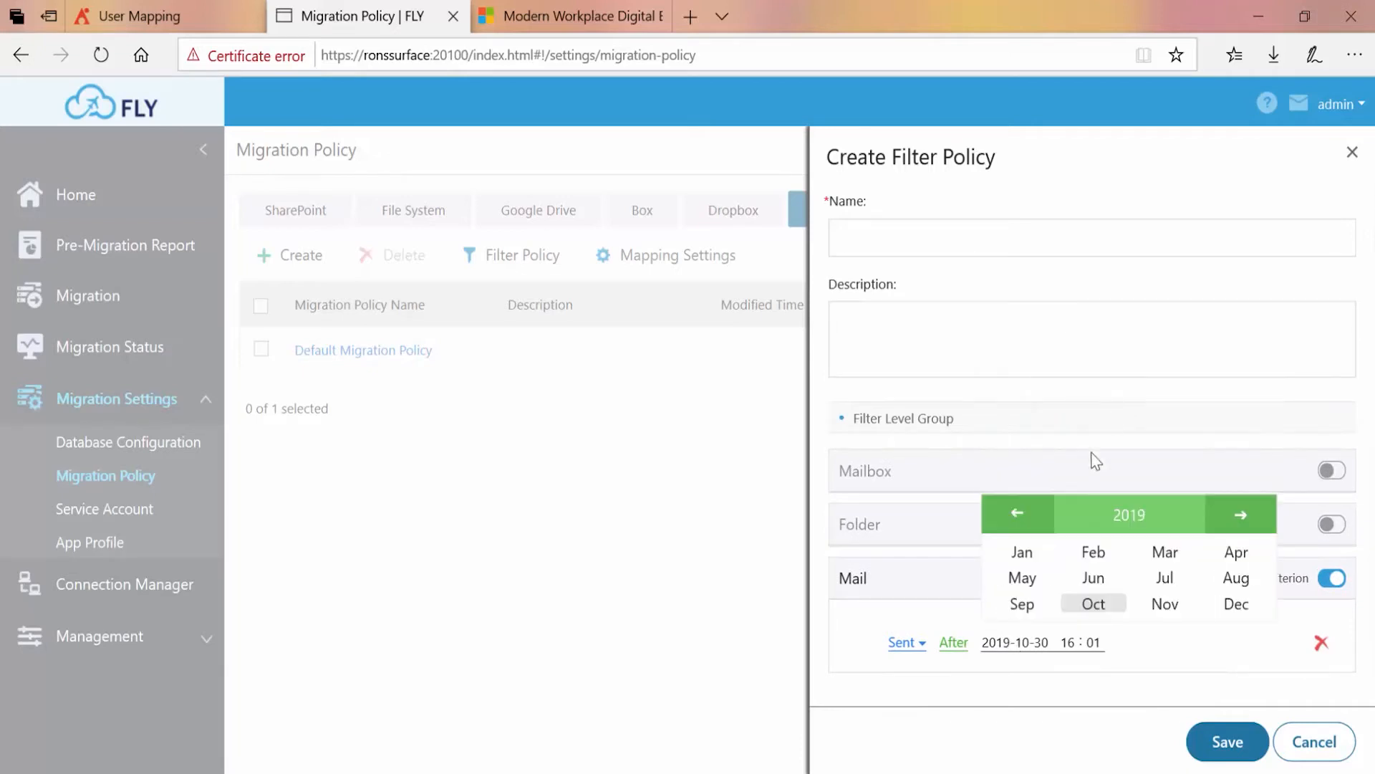
left_click(1016, 517)
left_click(1015, 517)
left_click(1016, 517)
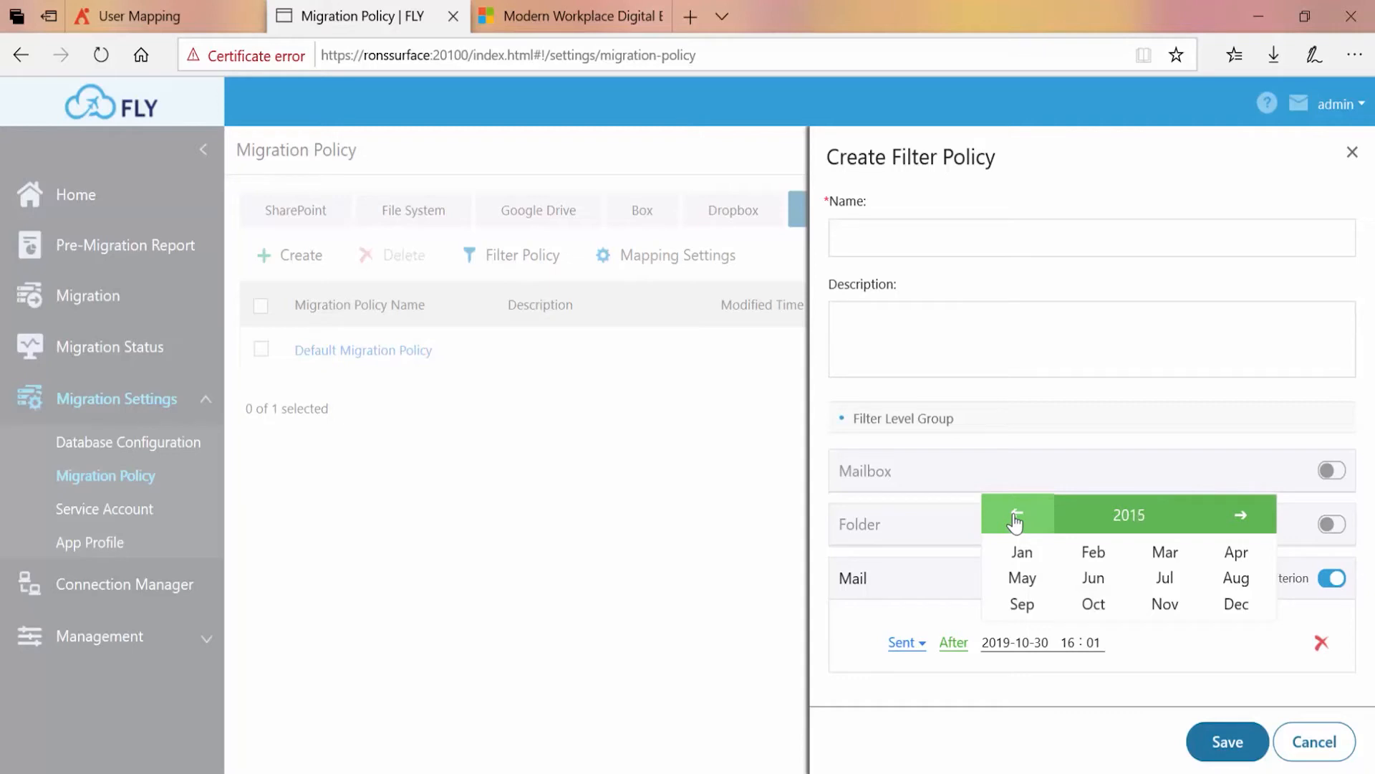
left_click(1022, 553)
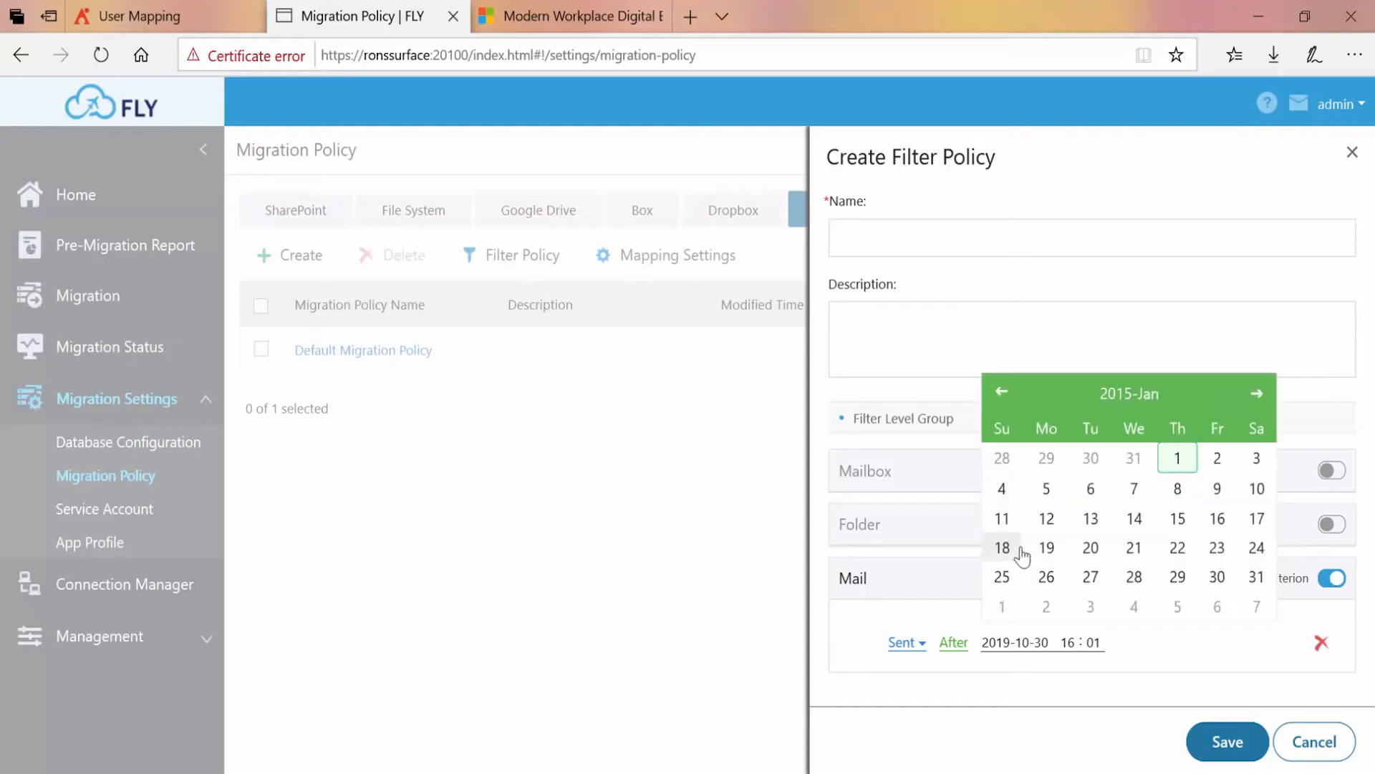
left_click(1172, 453)
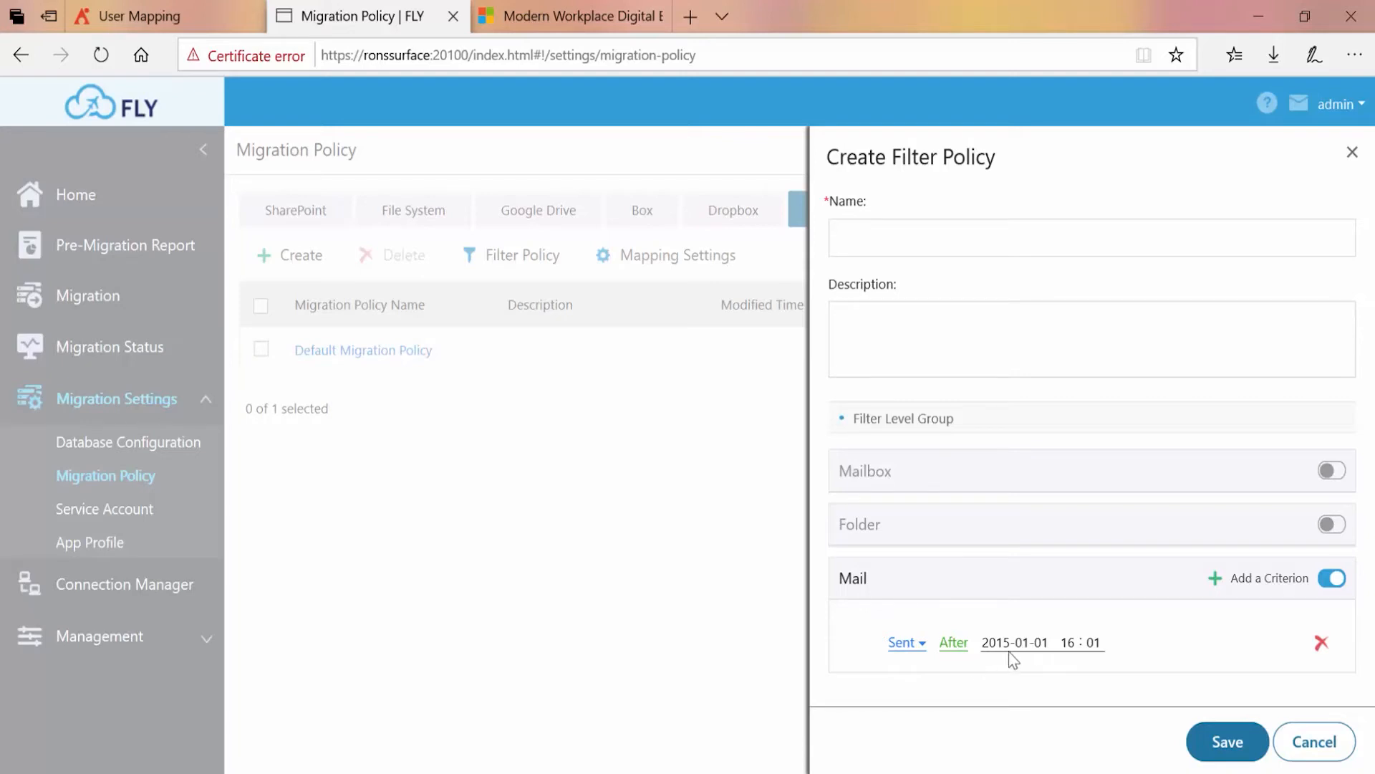
left_click(1305, 745)
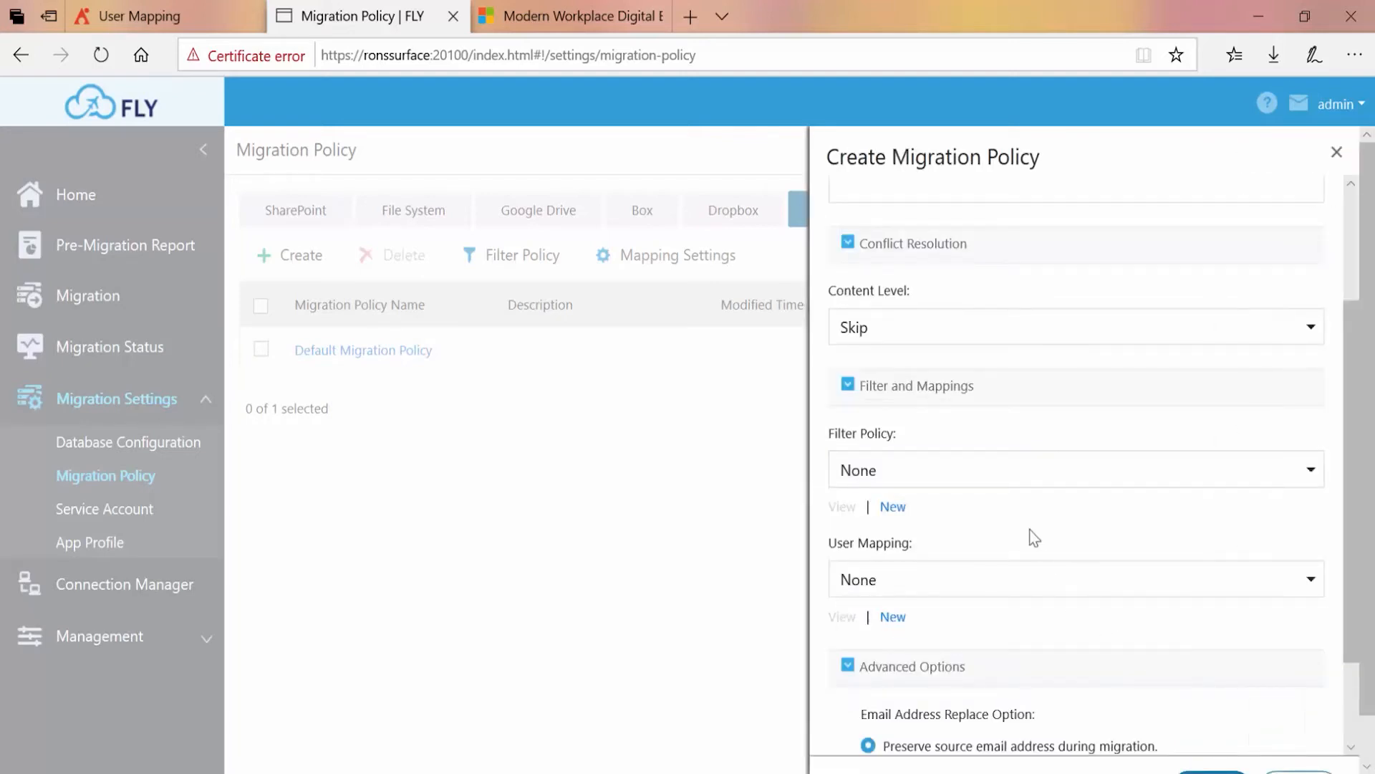
Explore a new user mapping's domain fields, enable its User Mapping table, and discard the mapping
scroll(1016, 486, "down", 2)
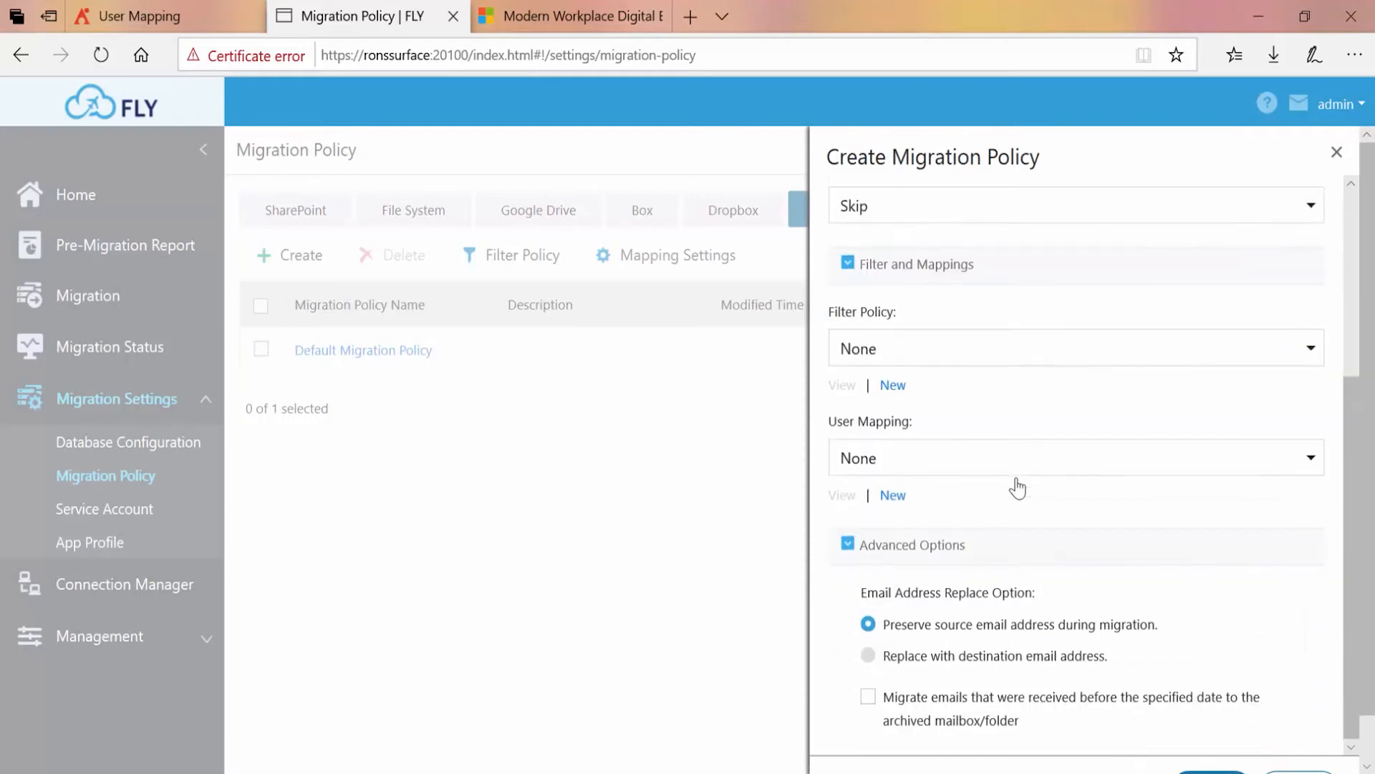
left_click(977, 455)
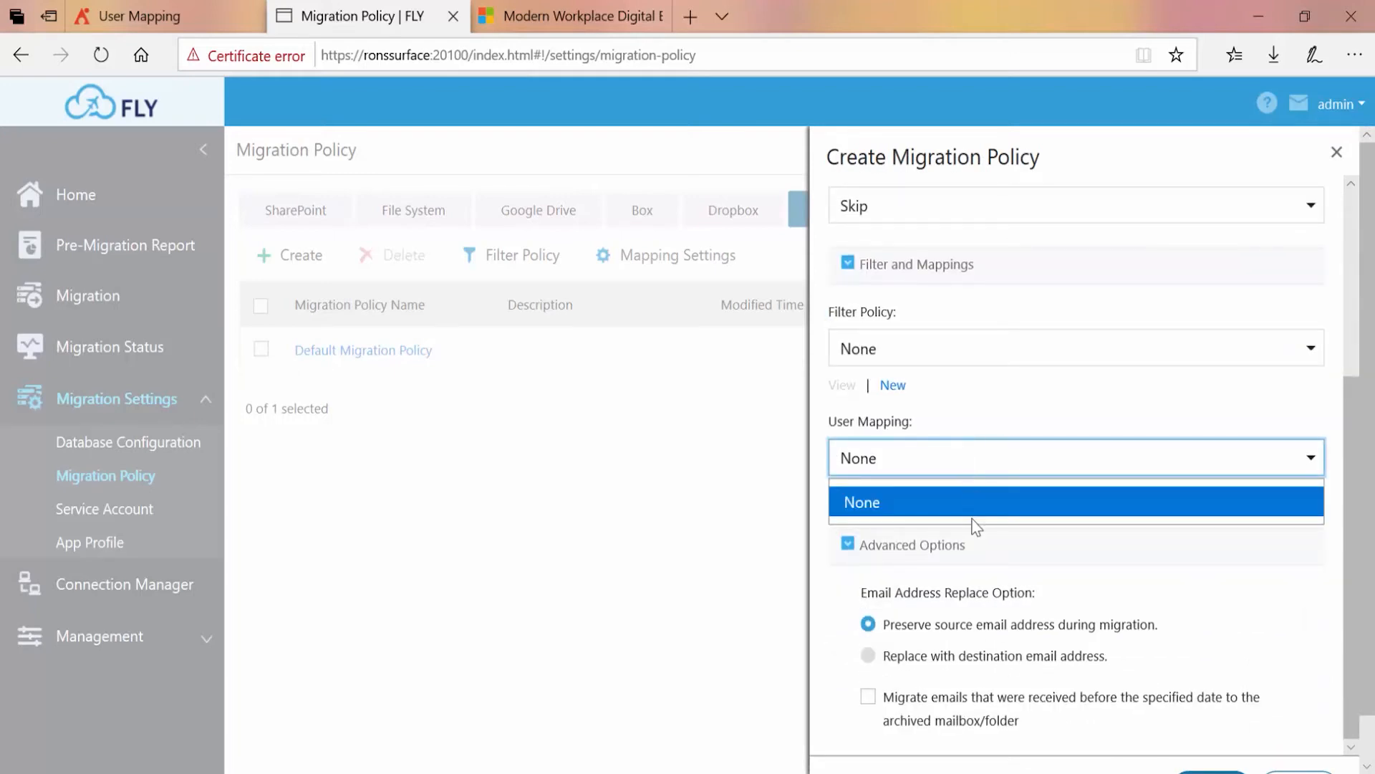
left_click(961, 436)
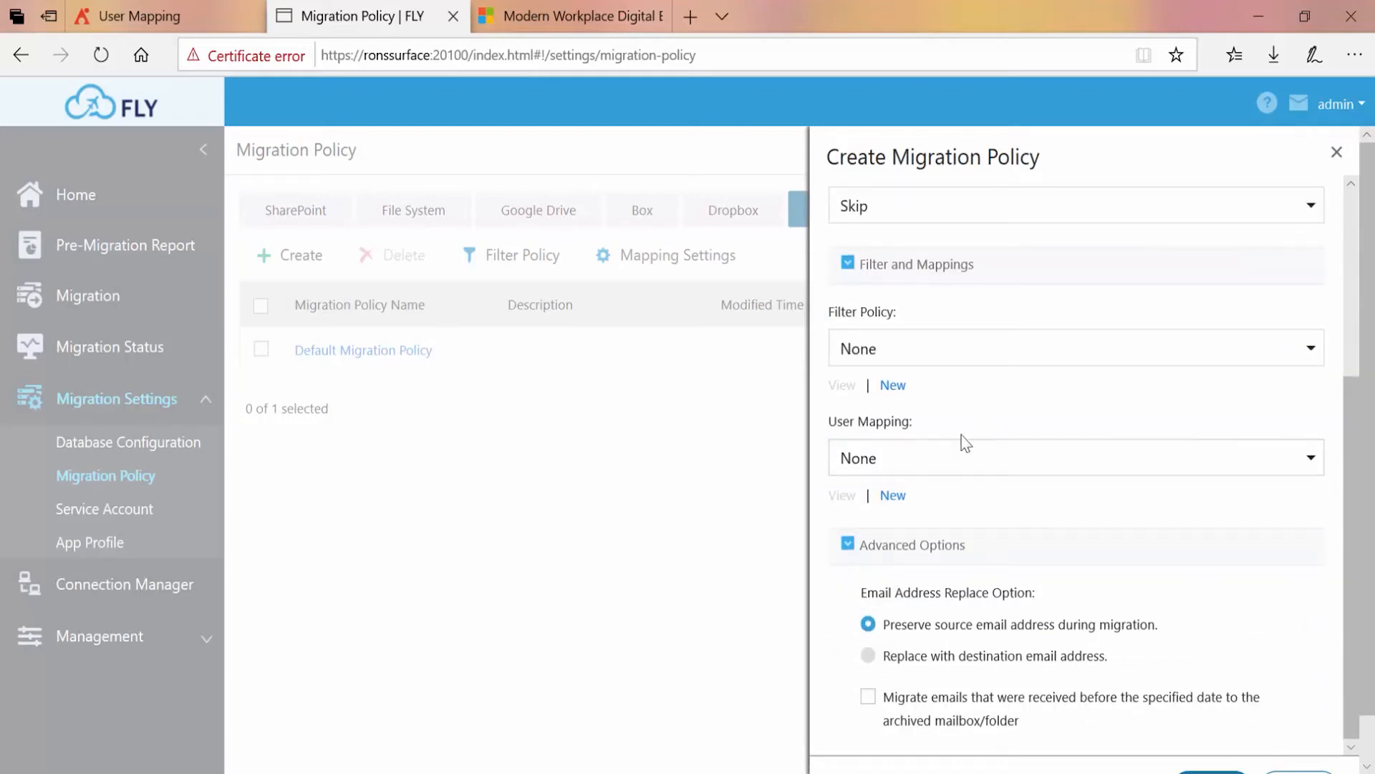
left_click(889, 493)
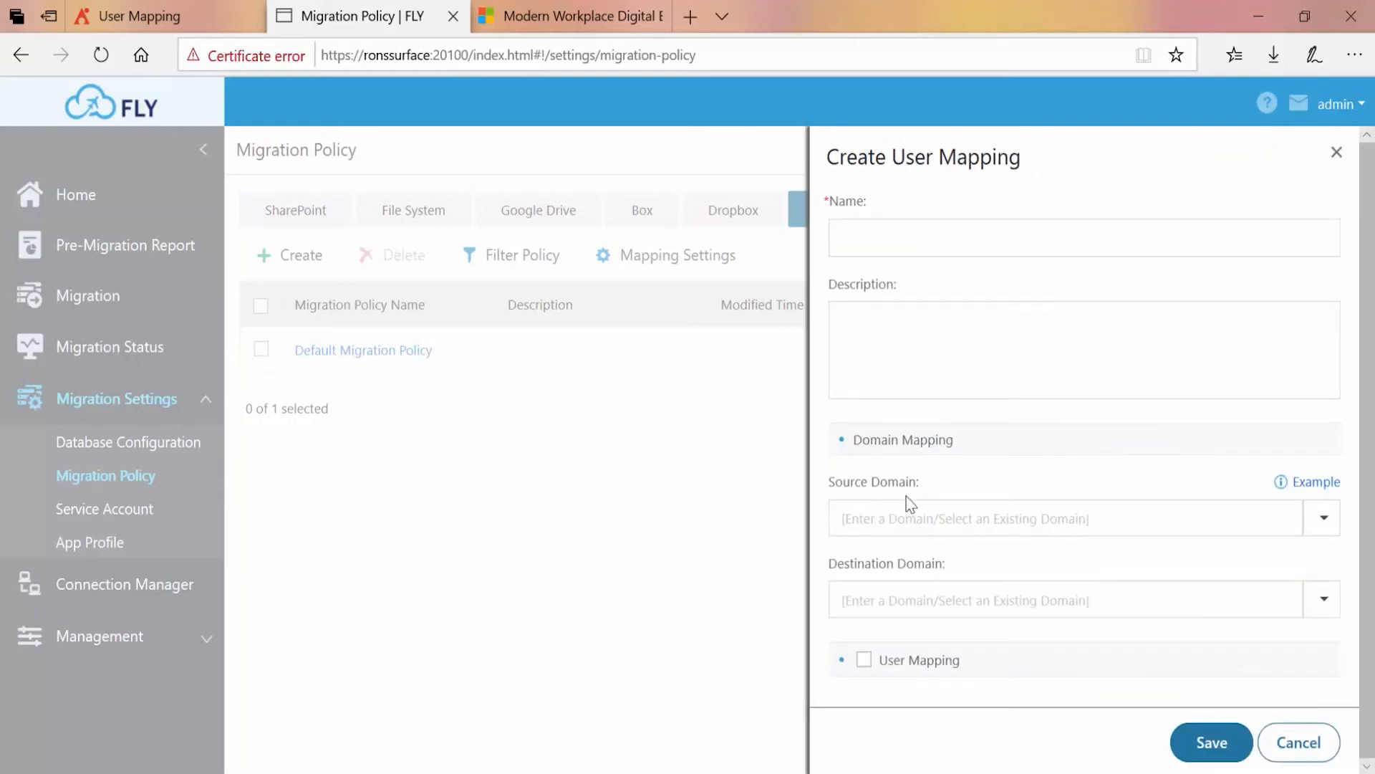
left_click(1035, 522)
left_click(1008, 596)
left_click(863, 659)
scroll(1025, 549, "down", 2)
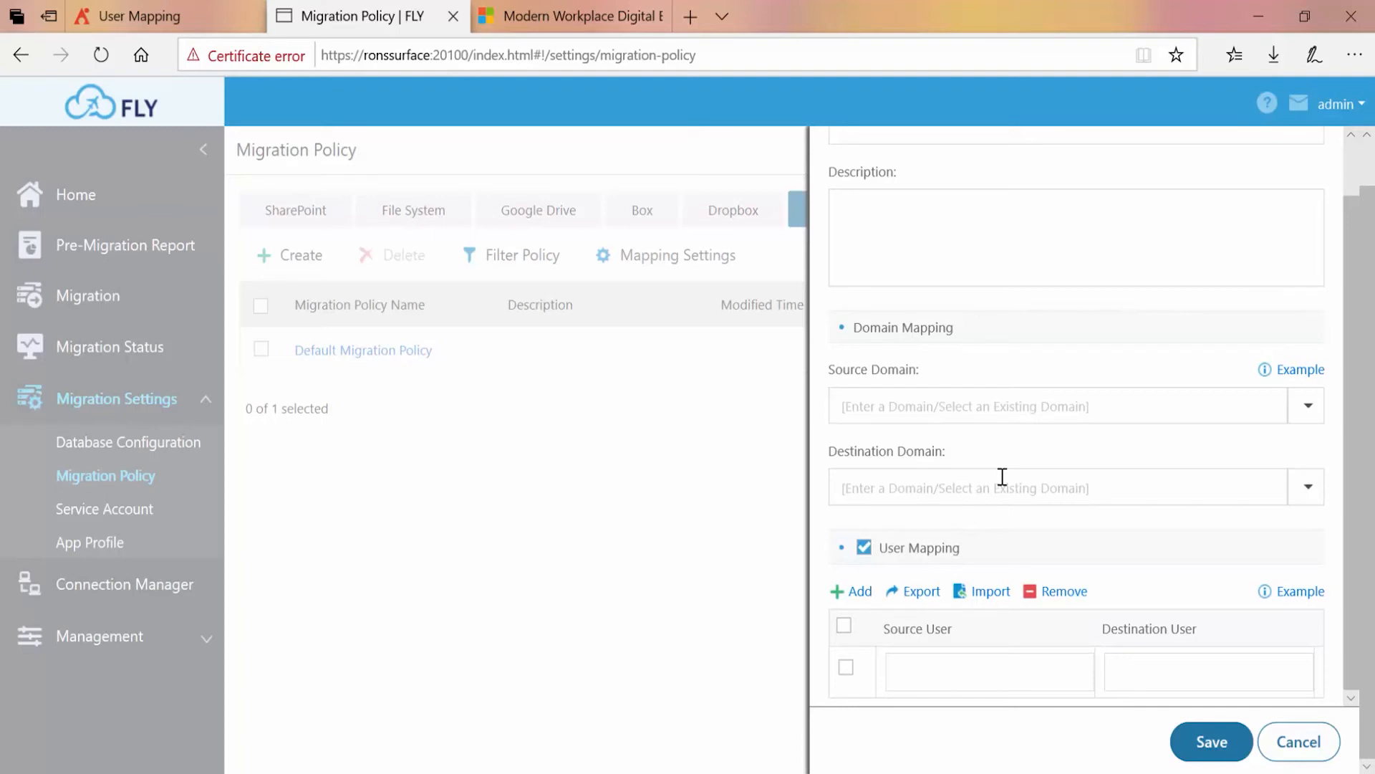
left_click(1298, 741)
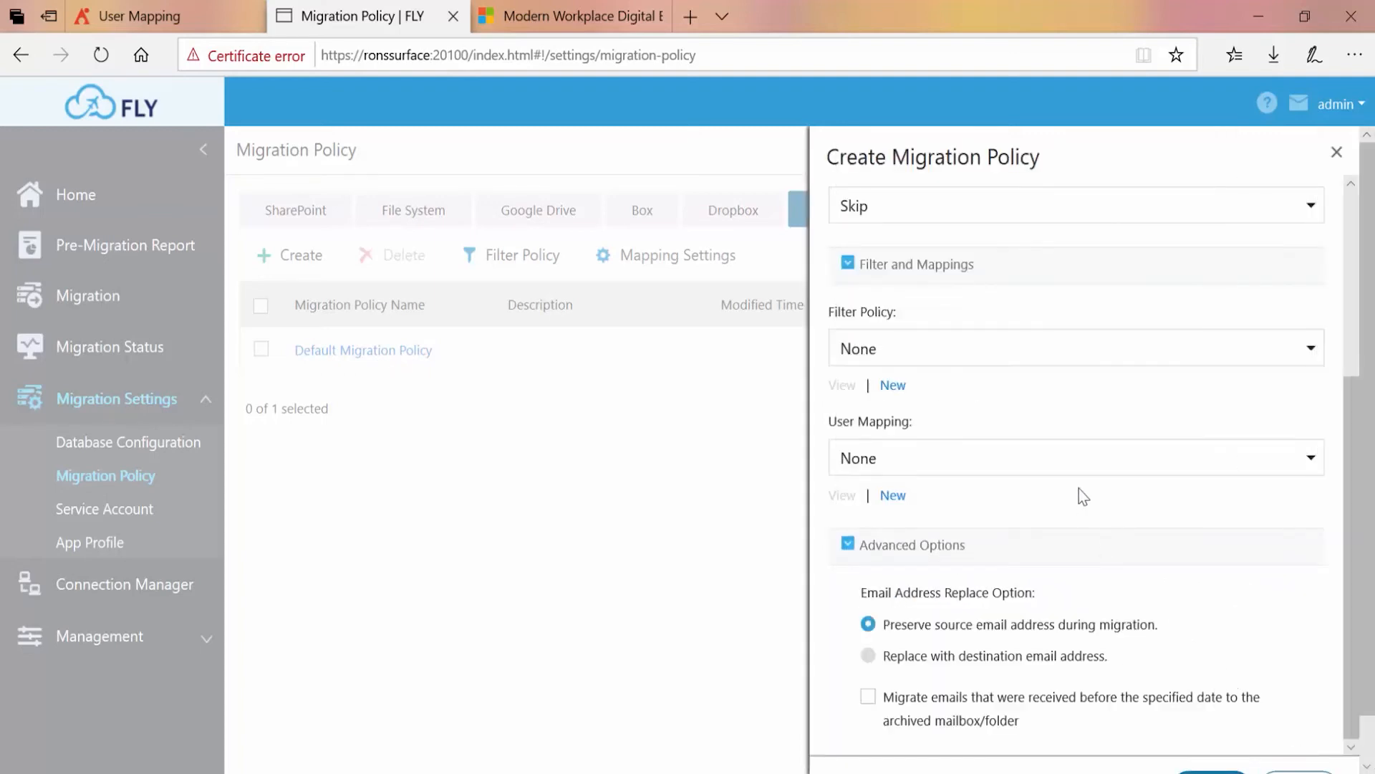
Review the email address replacement and archive options under Advanced Options and save the migration policy
scroll(1078, 489, "down", 1)
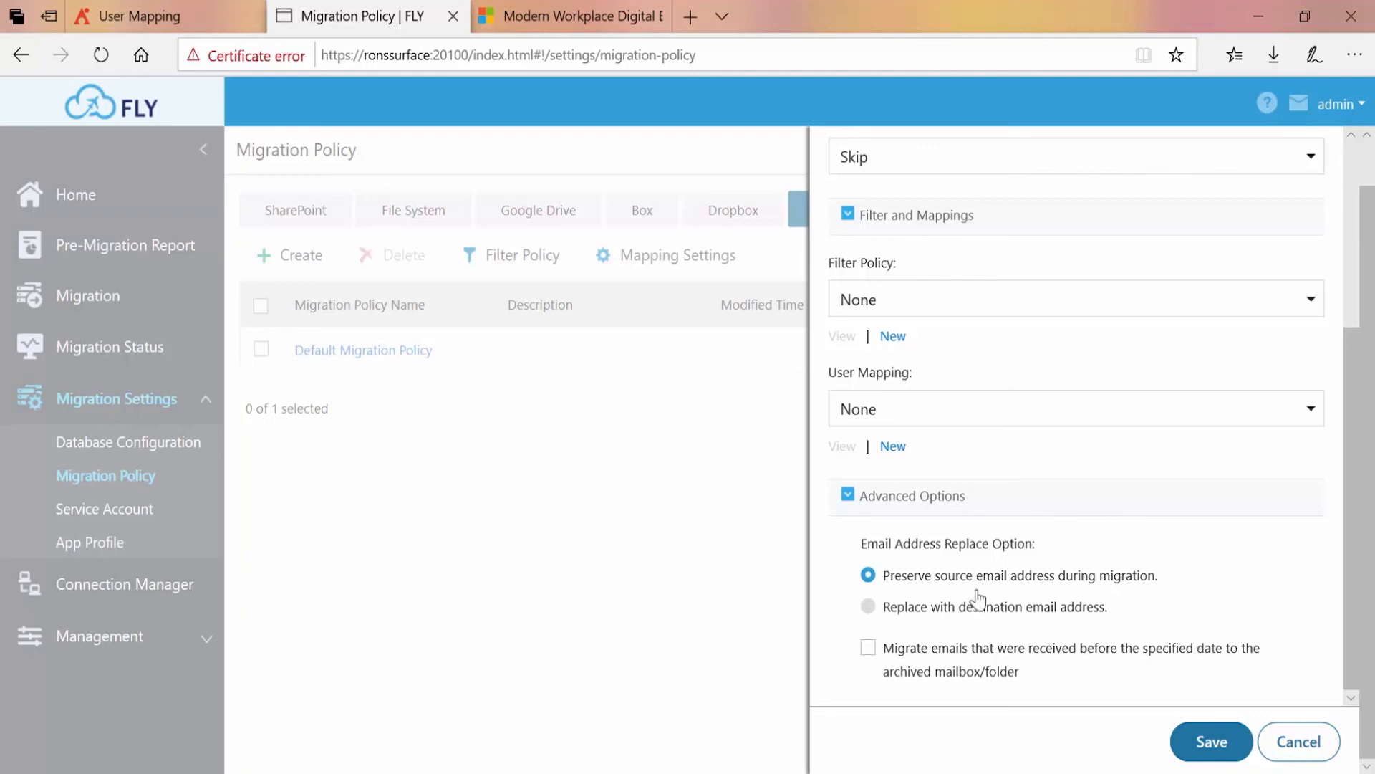
scroll(1074, 542, "up", 5)
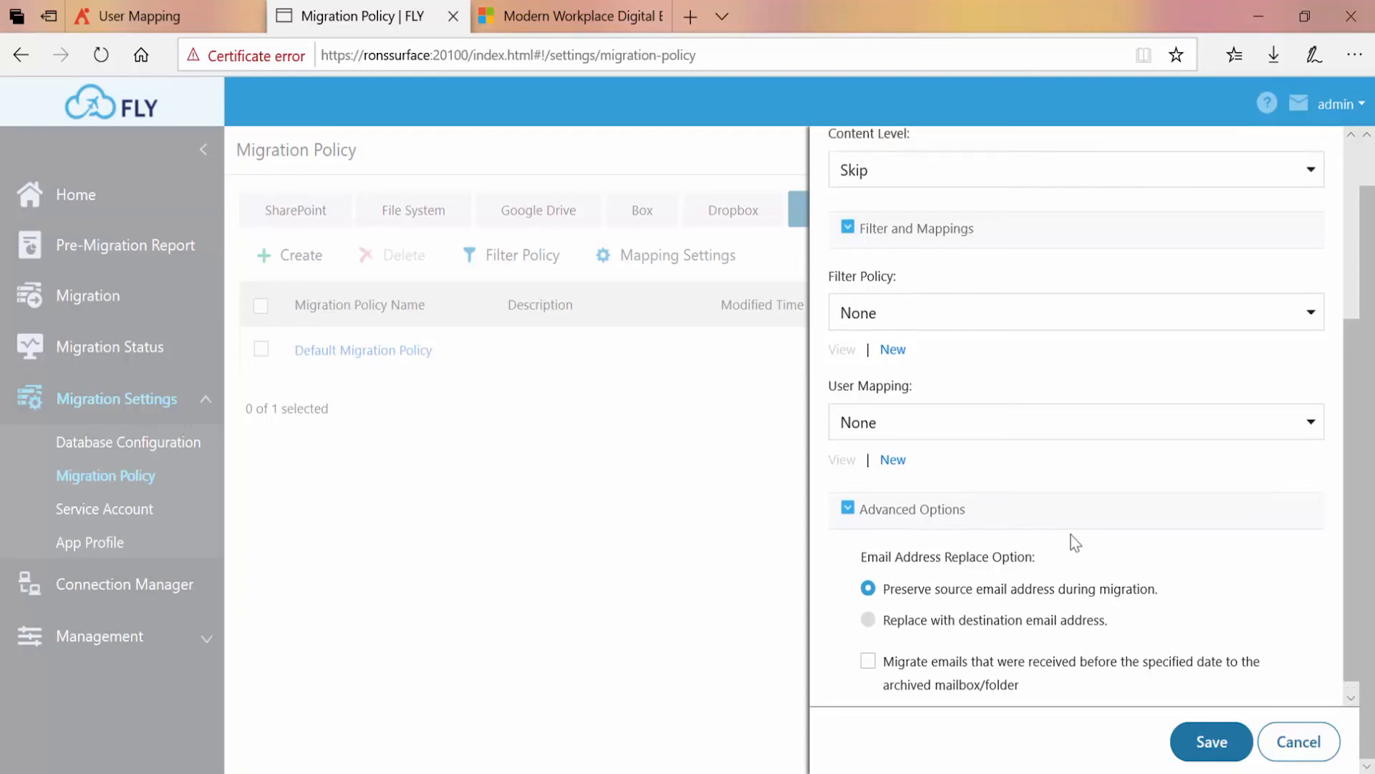
scroll(1075, 542, "down", 5)
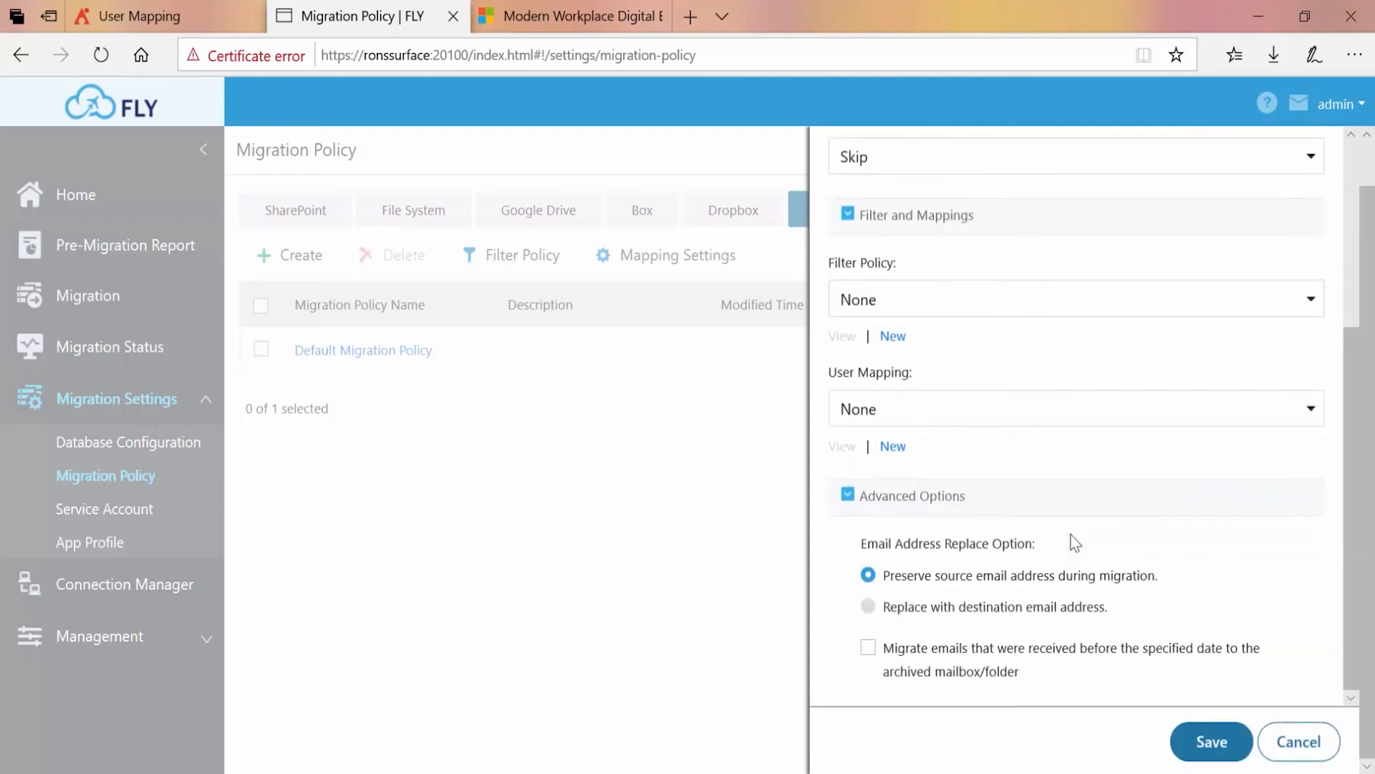
left_click(1210, 742)
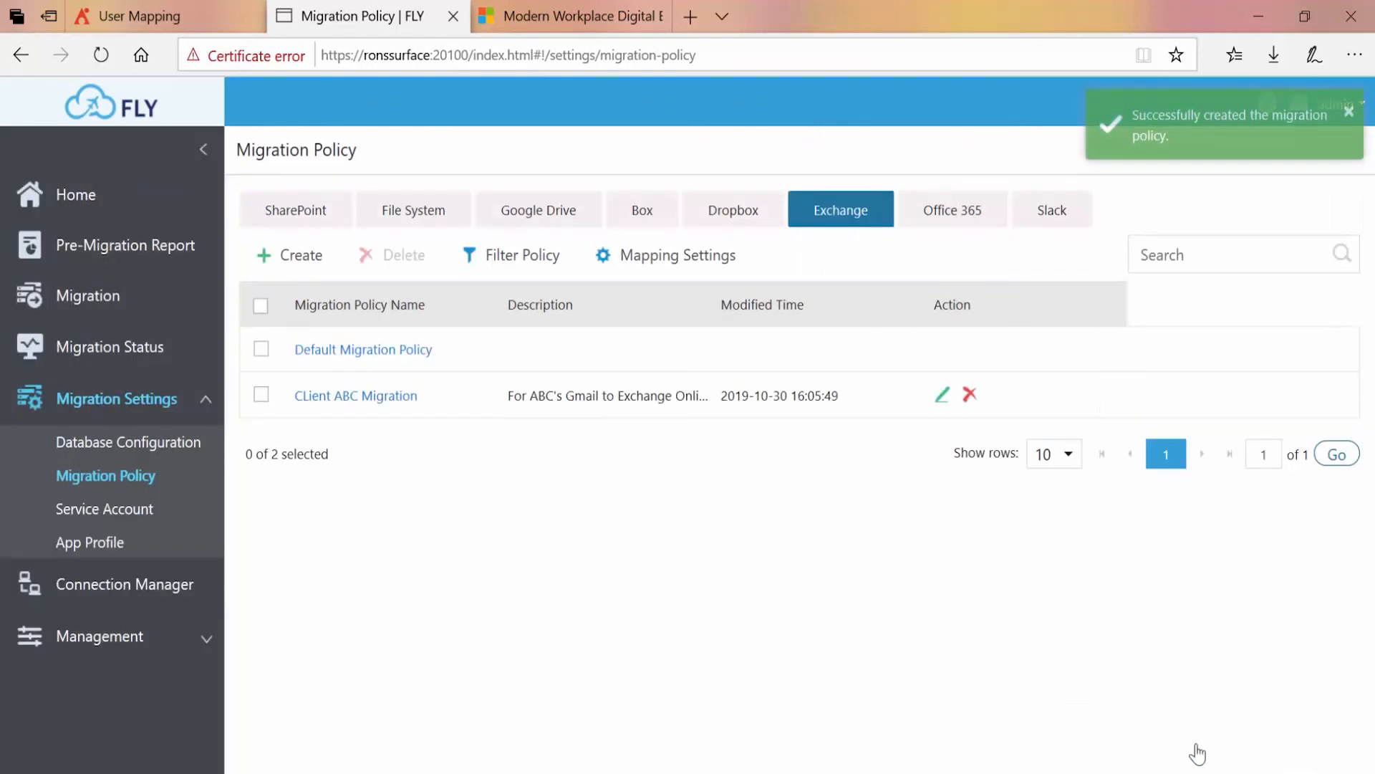